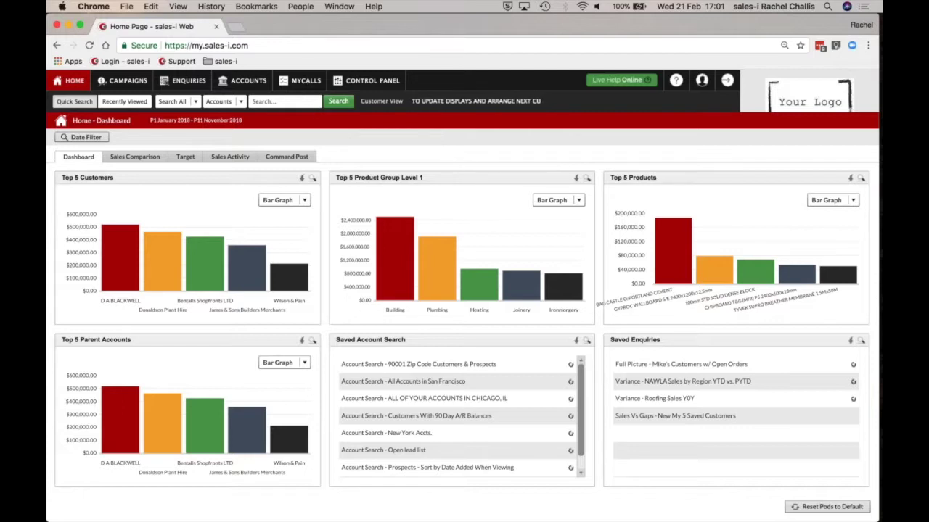
Open MyCalls and view the follow-up calendar by month, by day and by week.
{"action": "left_click", "coordinate": [305, 84]}
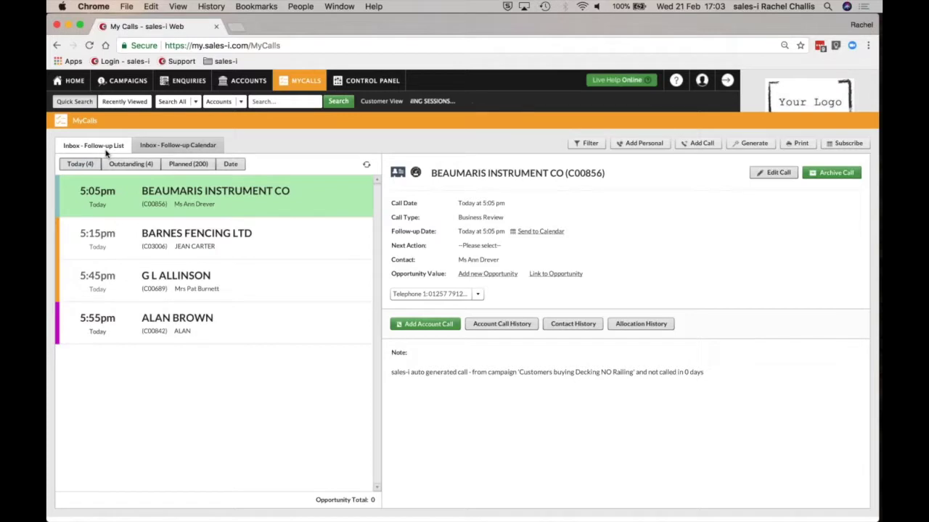
{"action": "left_click", "coordinate": [160, 147]}
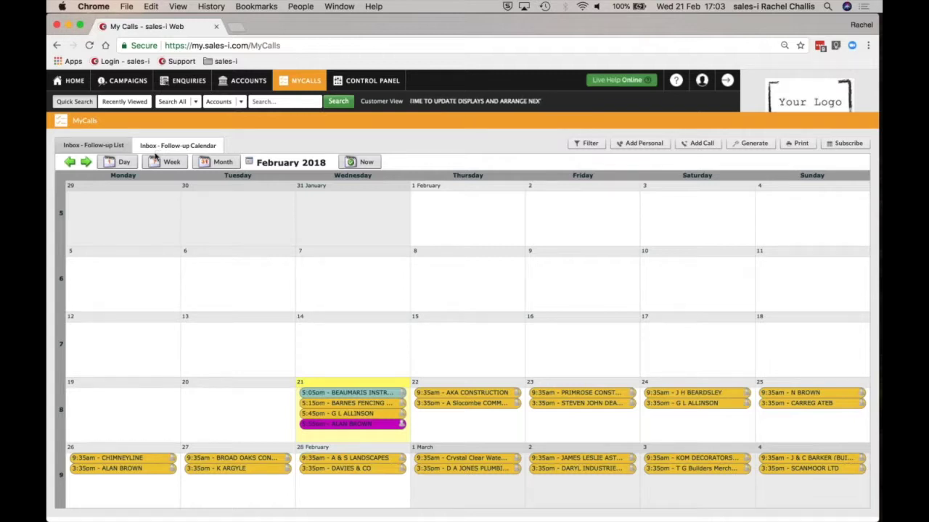
{"action": "left_click", "coordinate": [125, 163]}
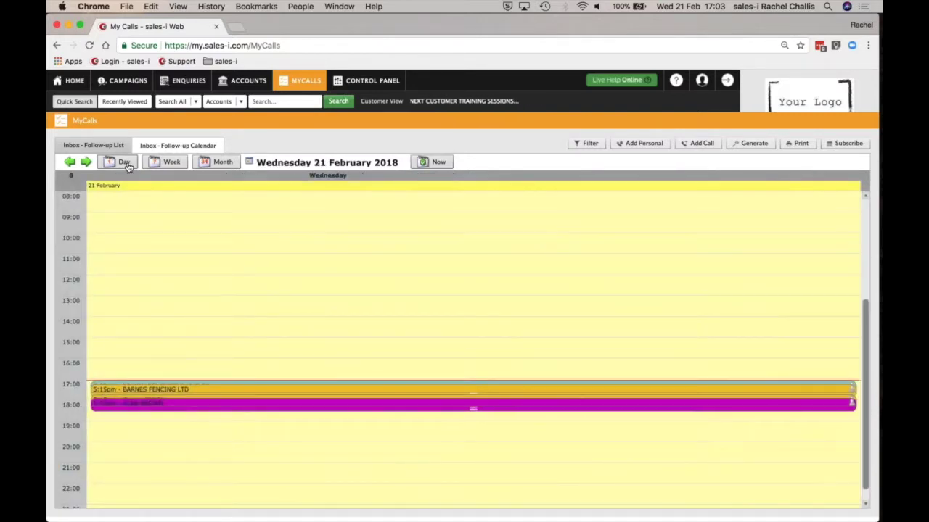
{"action": "left_click", "coordinate": [168, 162]}
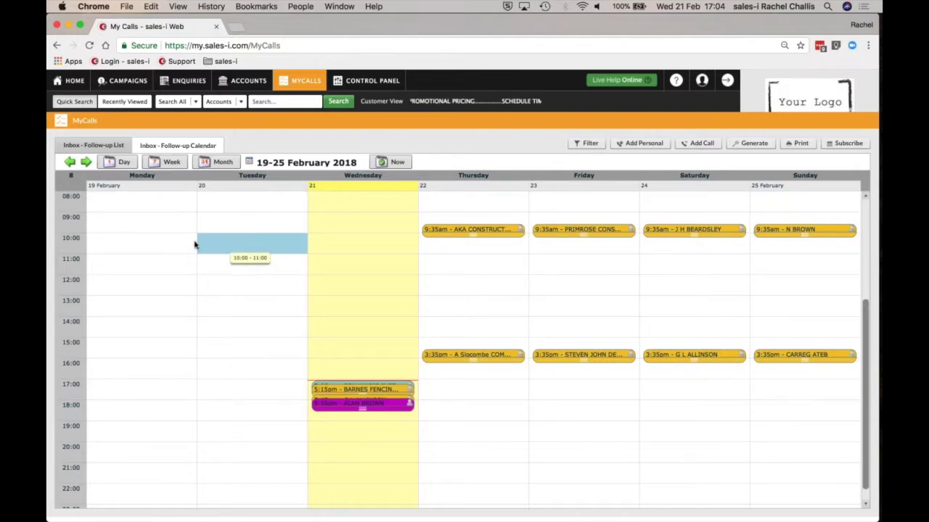
Return to the follow-up list and view the planned calls followed by today's calls.
{"action": "left_click", "coordinate": [94, 147]}
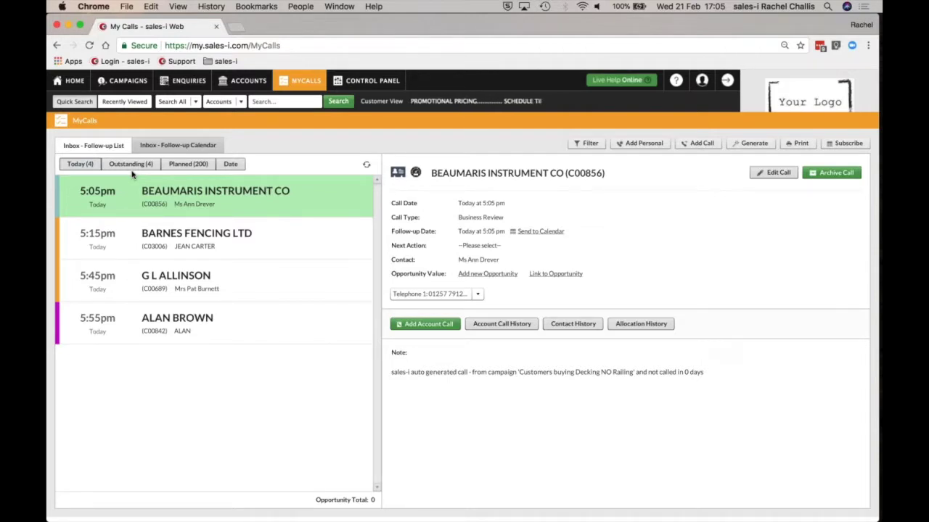
{"action": "left_click", "coordinate": [191, 165]}
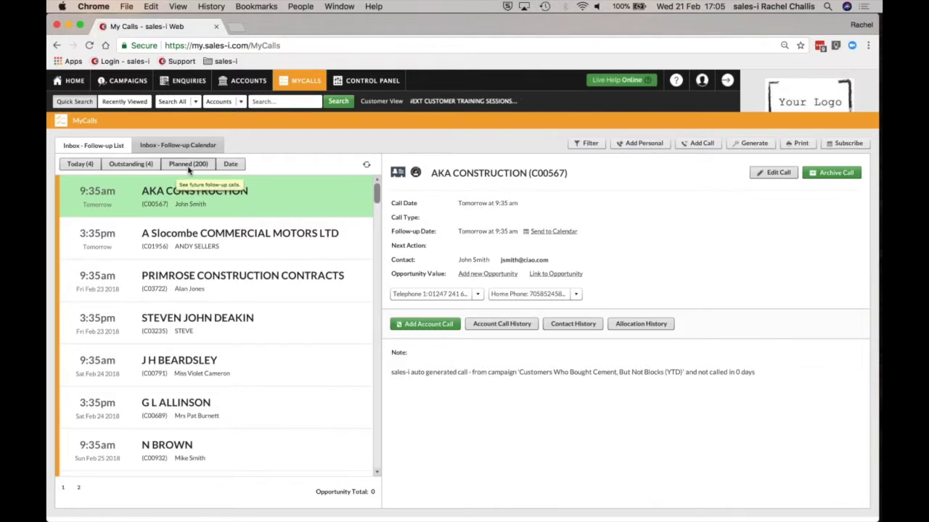
{"action": "left_click", "coordinate": [92, 166]}
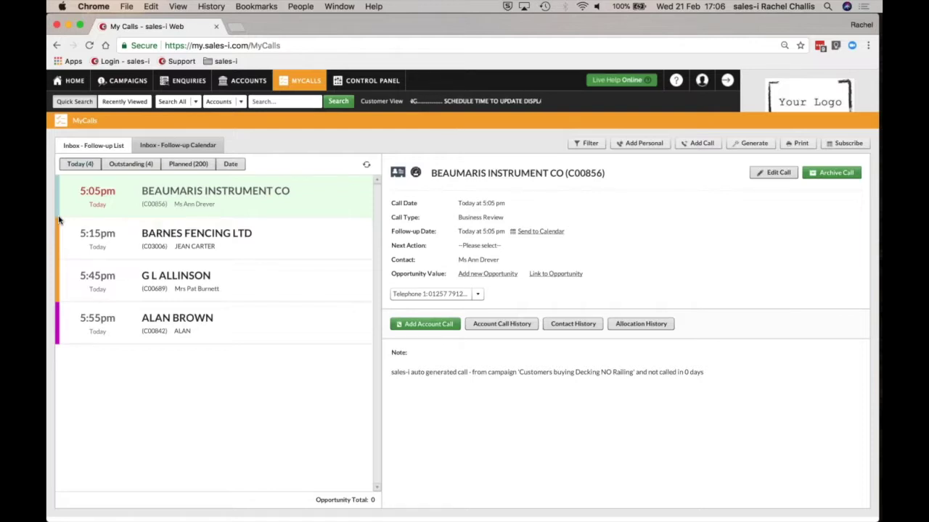
Review the details of today's 5:55pm call and the BEAUMARIS INSTRUMENT CO call, including its contact and note.
{"action": "left_click", "coordinate": [70, 330]}
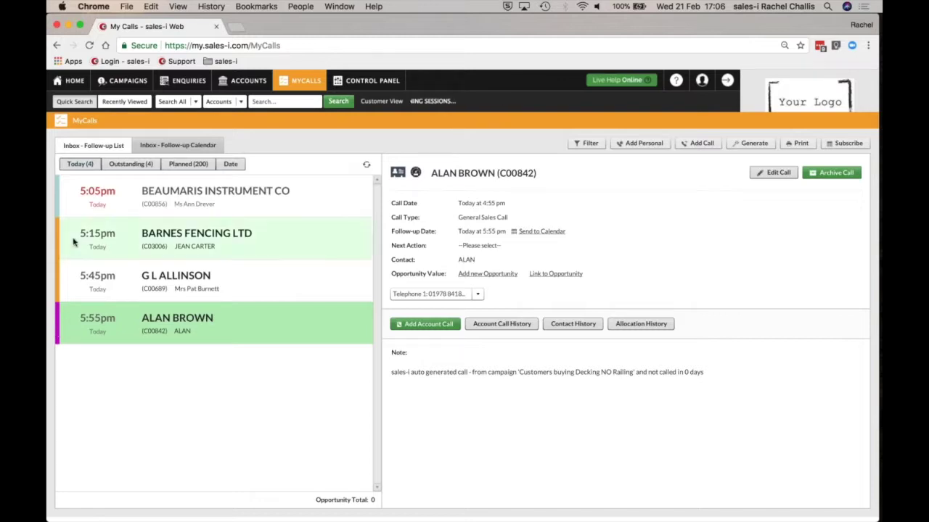
{"action": "left_click", "coordinate": [78, 211]}
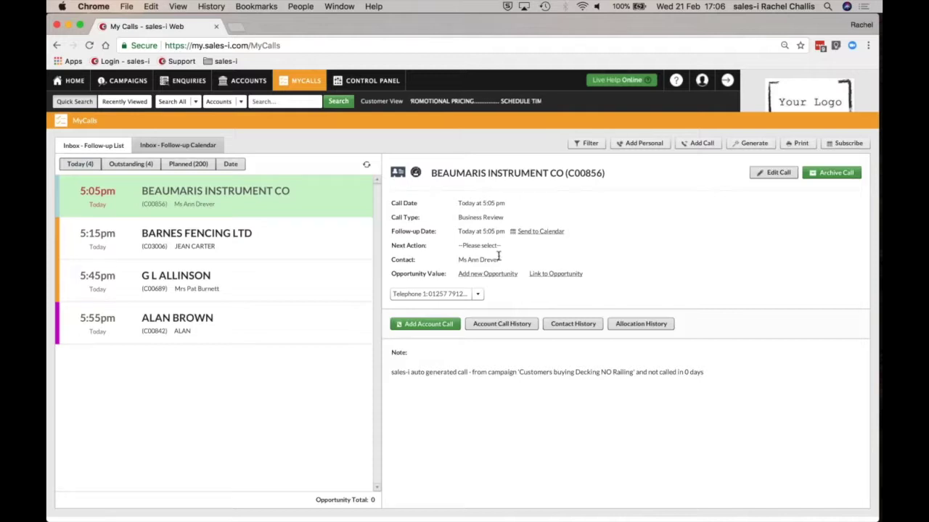
{"action": "left_click_drag", "start_coordinate": [499, 259], "coordinate": [455, 258]}
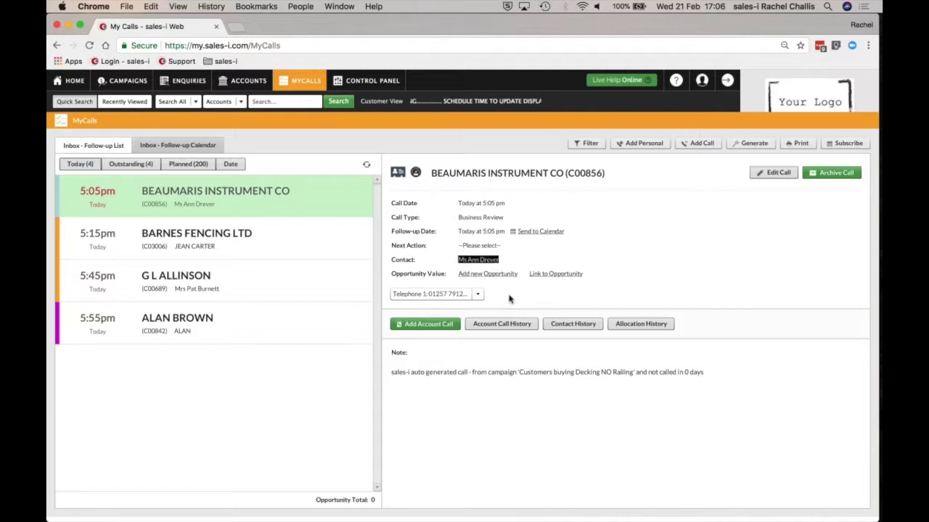
{"action": "left_click", "coordinate": [411, 374]}
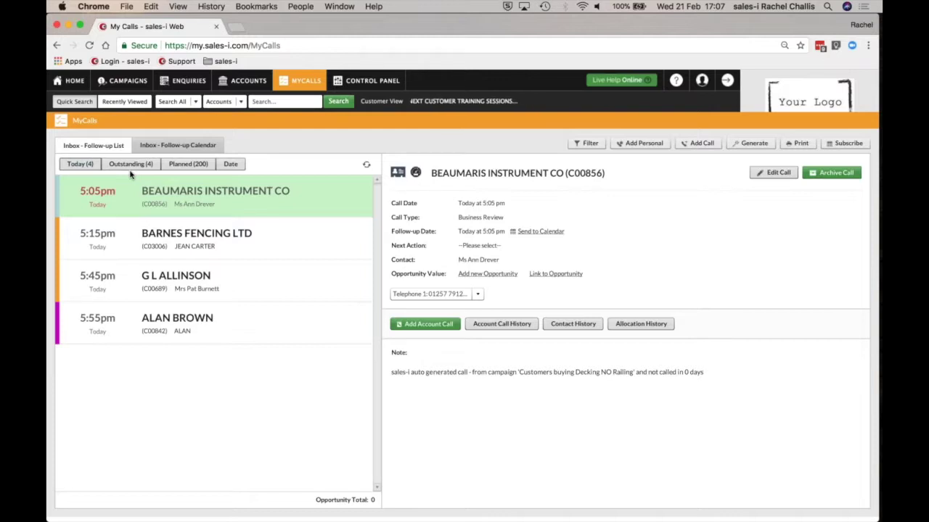
Start a new account call for BEAUMARIS INSTRUMENT CO with the note "Spoke about Railing wants a demo on AB&C".
{"action": "left_click", "coordinate": [428, 331]}
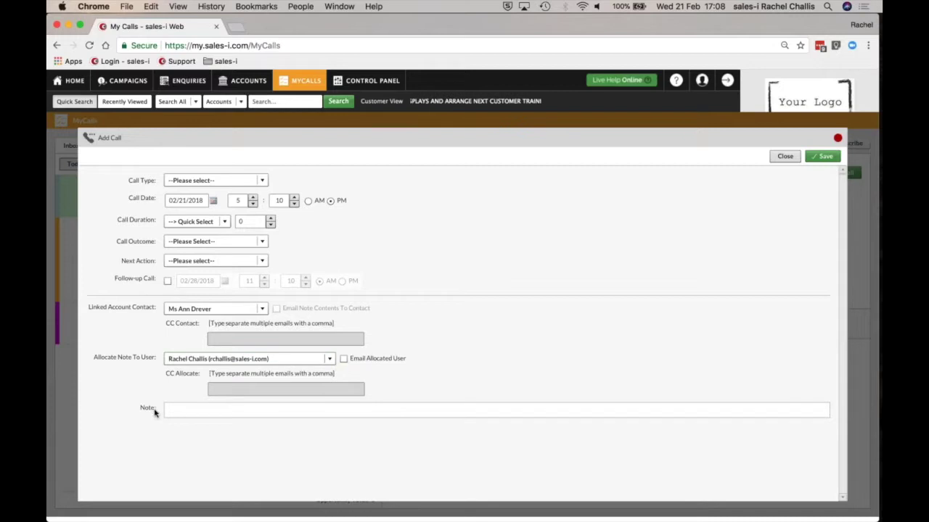
{"action": "left_click", "coordinate": [181, 408]}
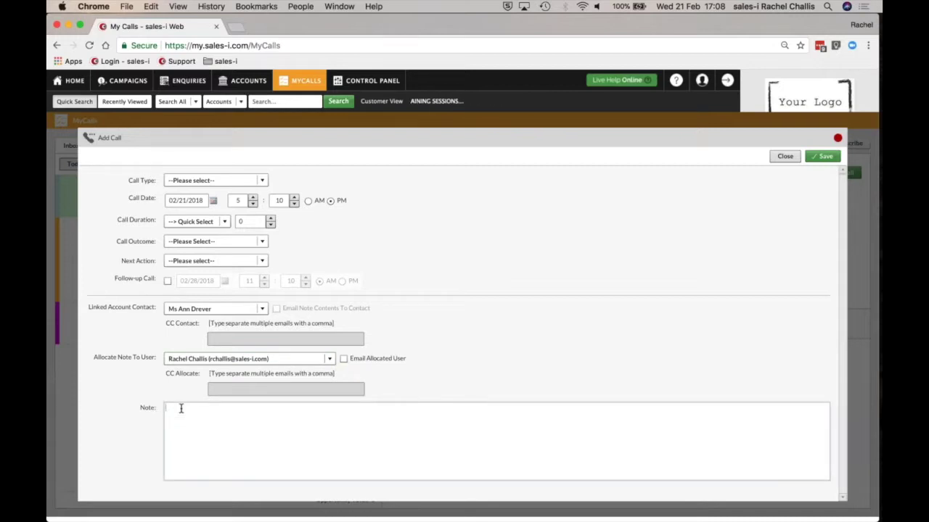
{"action": "type", "text": "SSS"}
{"action": "key", "text": "BackSpace"}
{"action": "key", "text": "BackSpace"}
{"action": "type", "text": "po"}
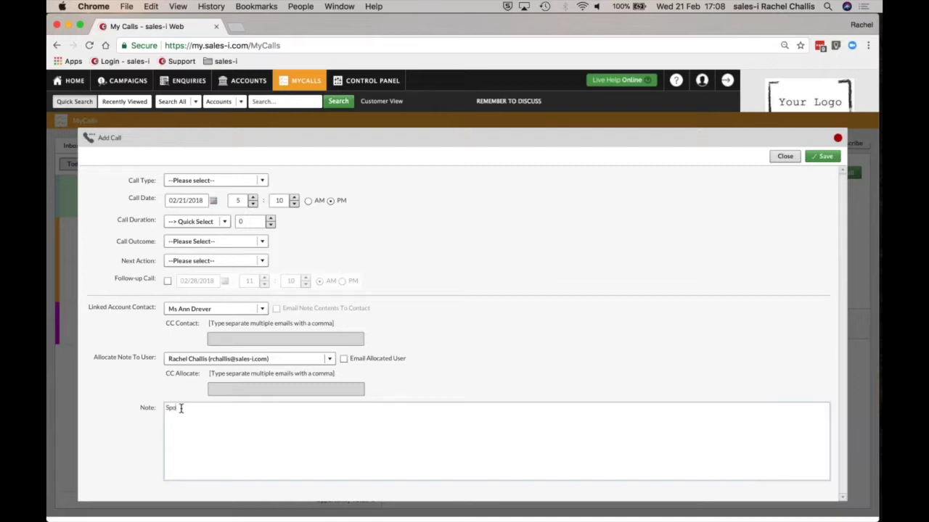
{"action": "type", "text": "ke about Railing wants a"}
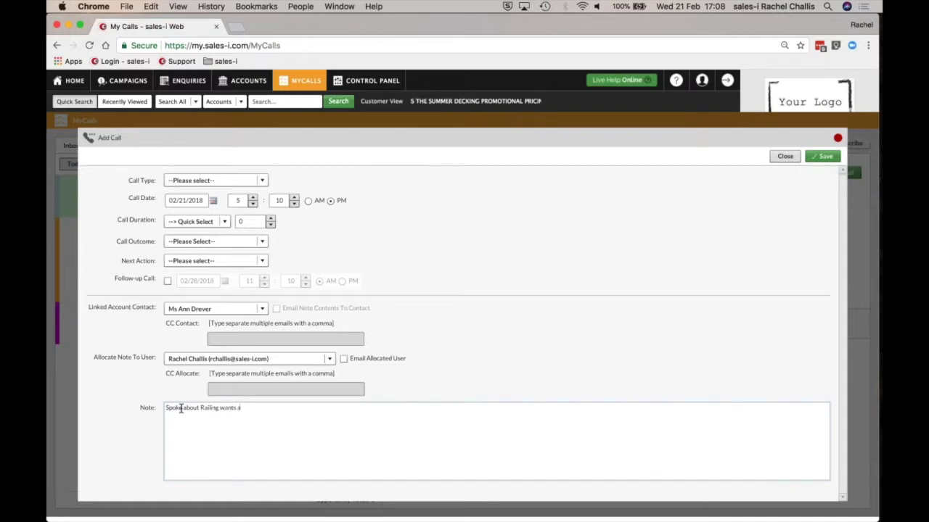
{"action": "type", "text": " demo on"}
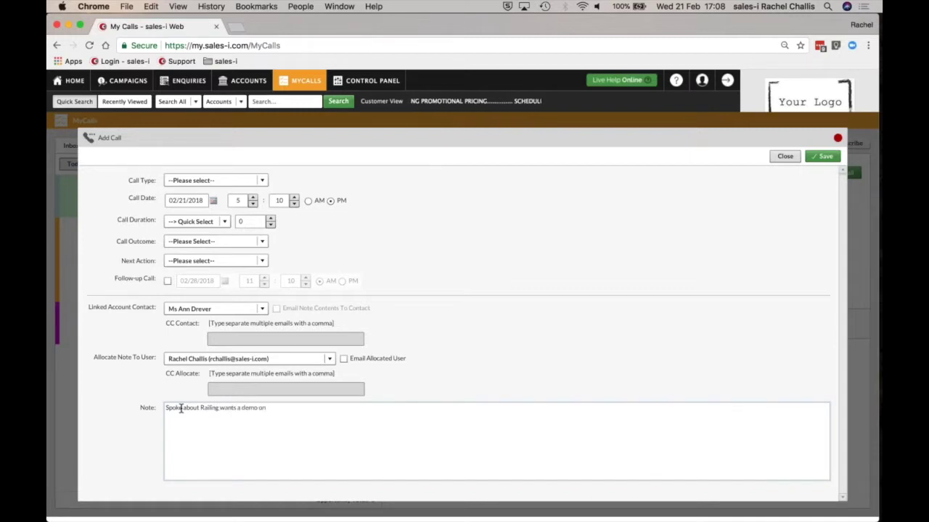
{"action": "type", "text": " AB&C"}
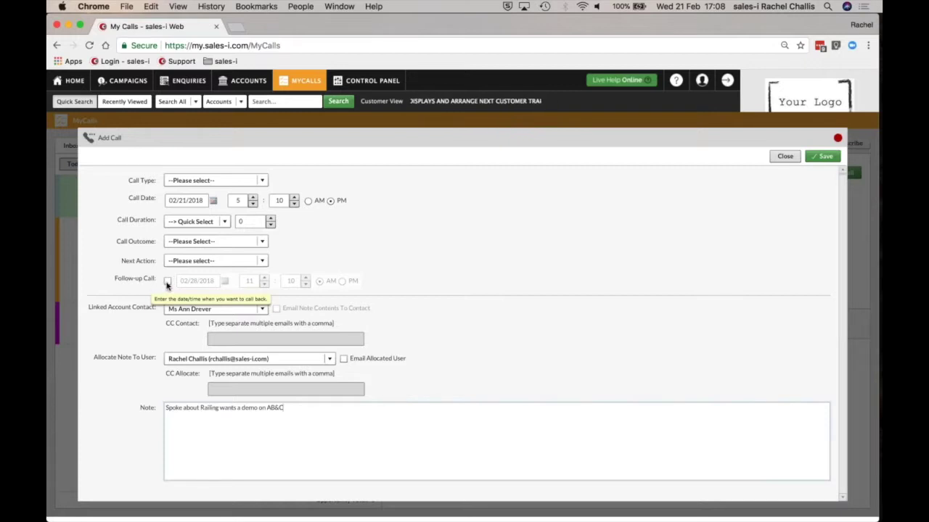
Enable a follow-up call and schedule it for 02/28/2018 at 10:00 AM.
{"action": "left_click", "coordinate": [167, 282]}
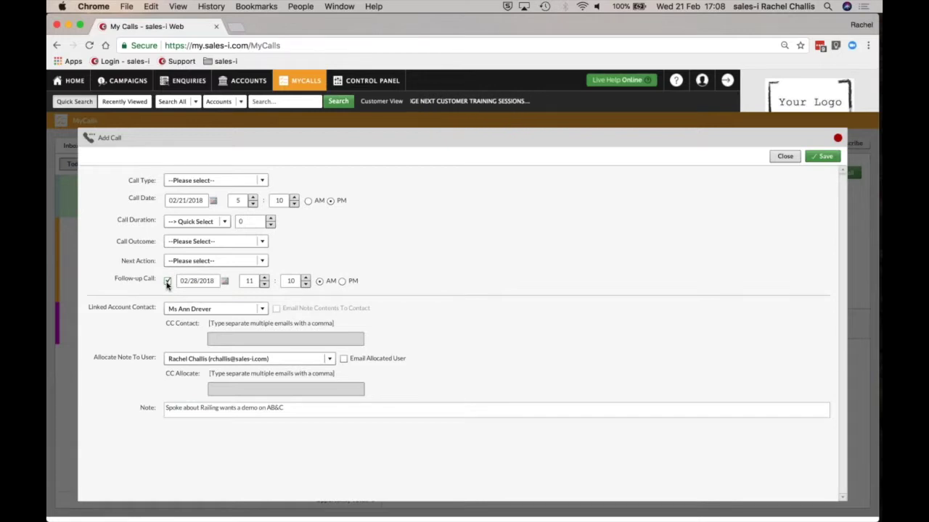
{"action": "left_click", "coordinate": [225, 281]}
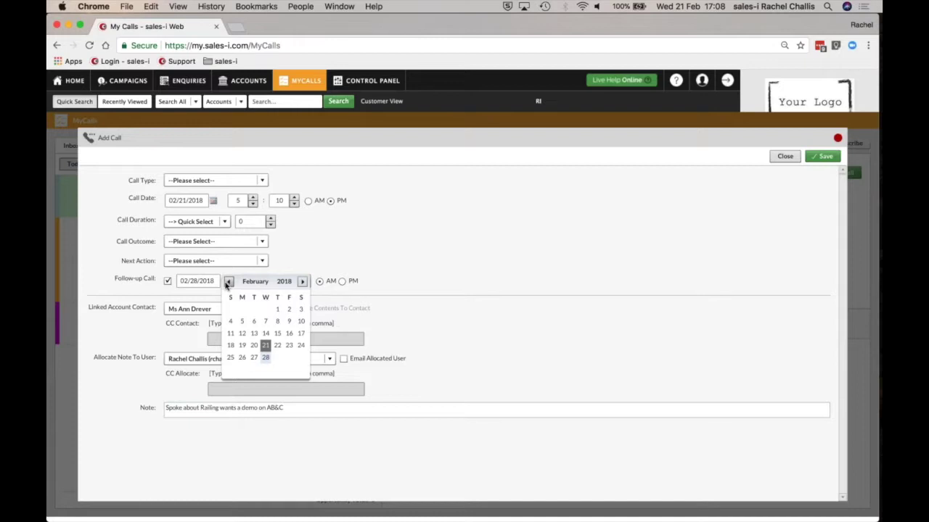
{"action": "left_click", "coordinate": [267, 361]}
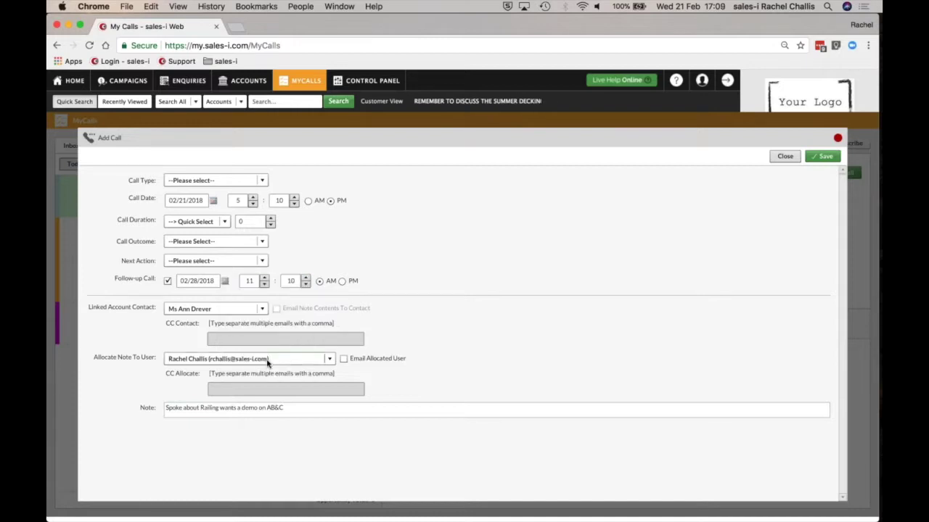
{"action": "left_click", "coordinate": [264, 285]}
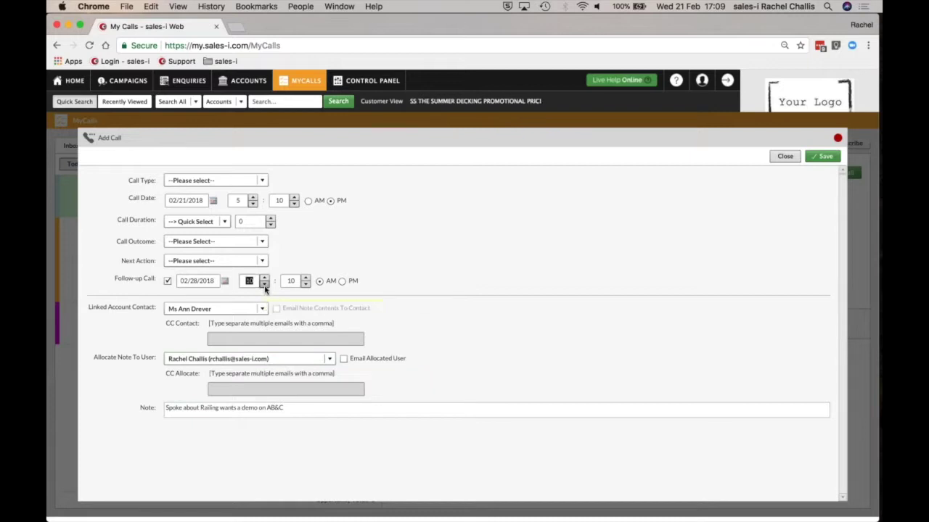
{"action": "left_click", "coordinate": [306, 285]}
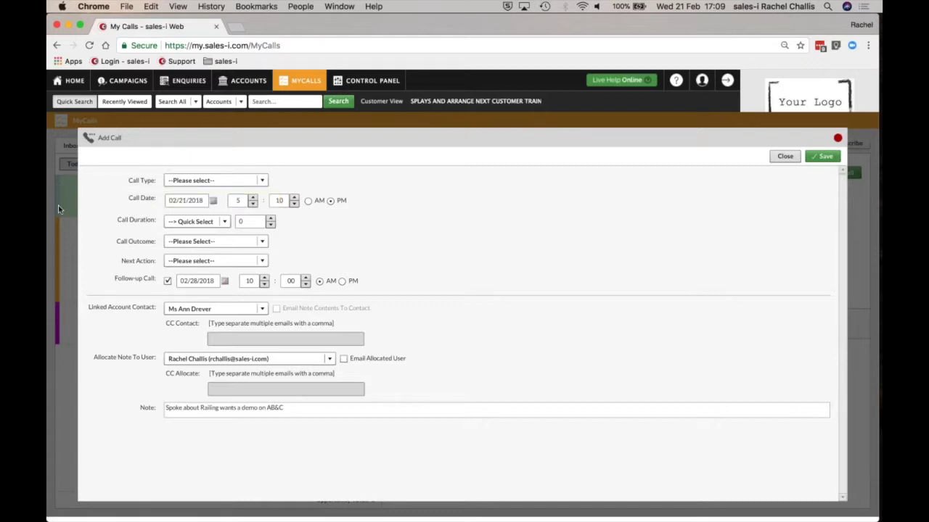
Set the call type to General Sales Call and the call duration to 15 minutes.
{"action": "left_click", "coordinate": [203, 182]}
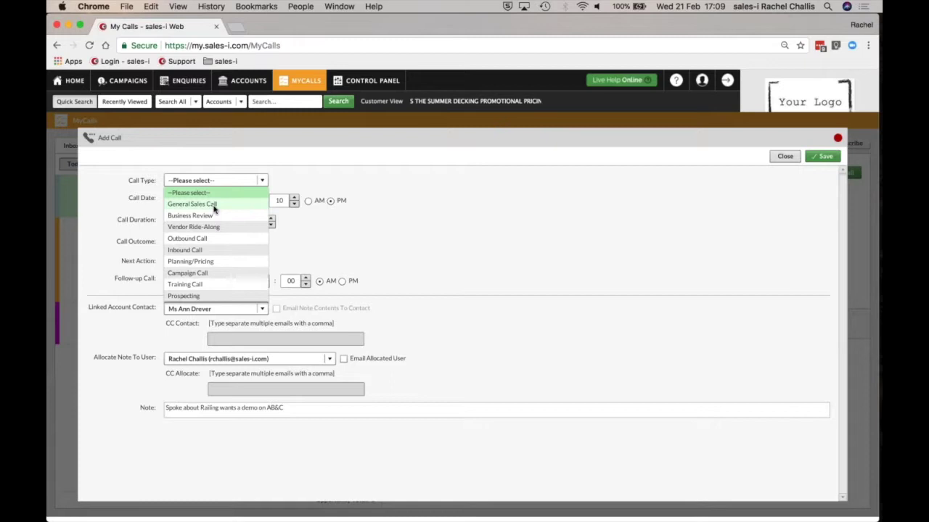
{"action": "left_click", "coordinate": [213, 206]}
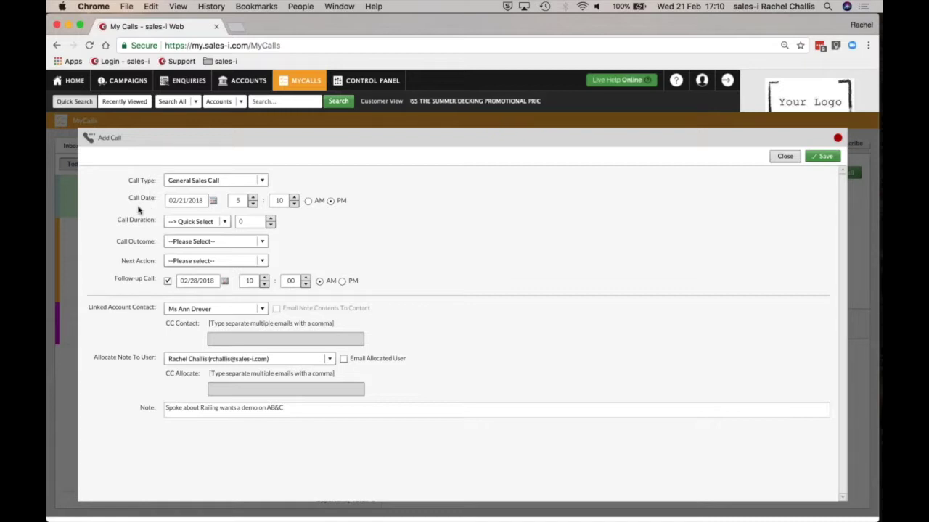
{"action": "mouse_move", "coordinate": [154, 203]}
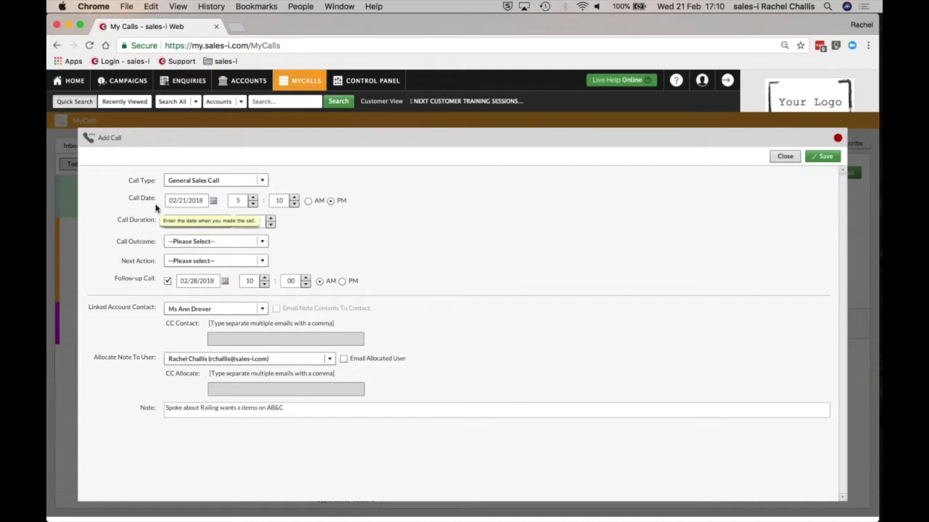
{"action": "right_click", "coordinate": [156, 207]}
{"action": "left_click", "coordinate": [136, 205]}
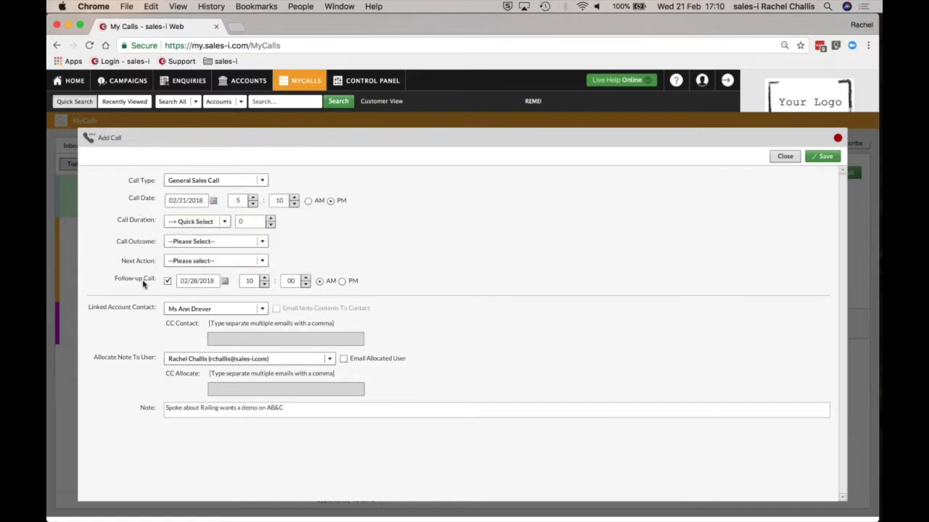
{"action": "mouse_move", "coordinate": [143, 285]}
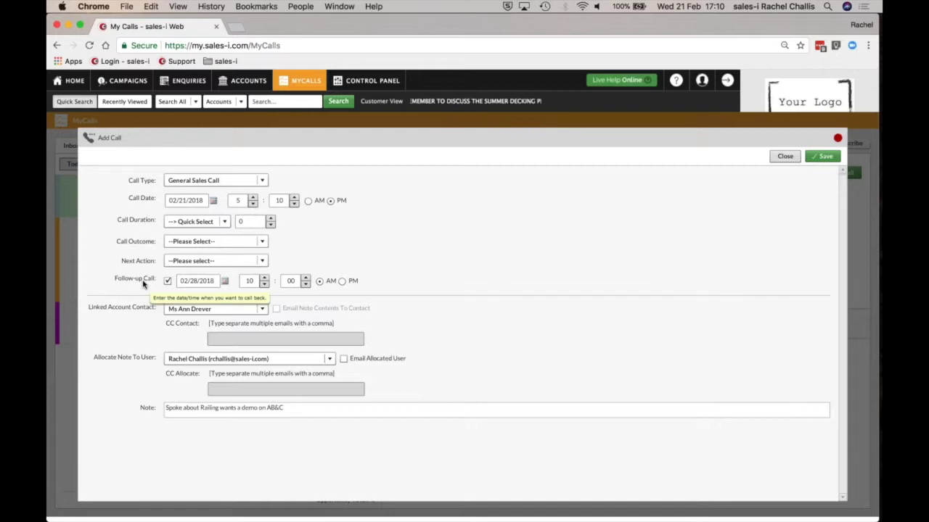
{"action": "mouse_move", "coordinate": [145, 207]}
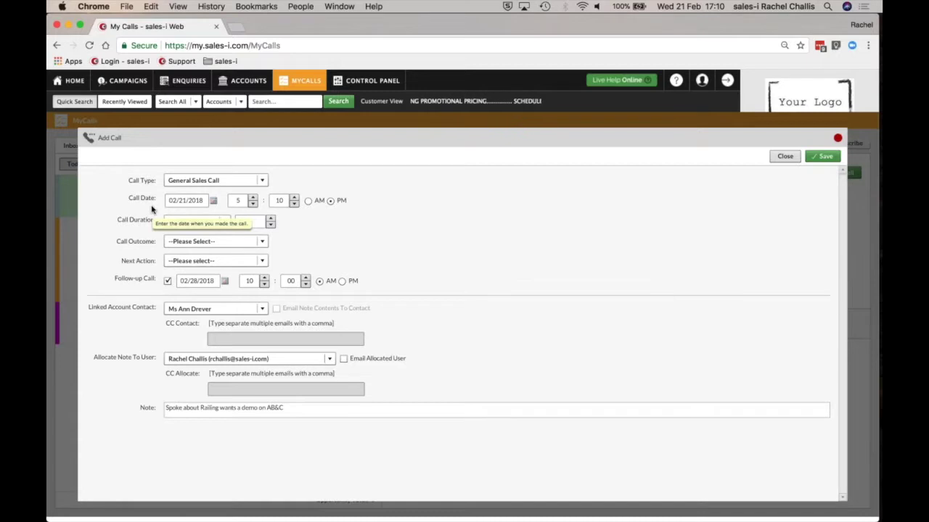
{"action": "mouse_move", "coordinate": [239, 222]}
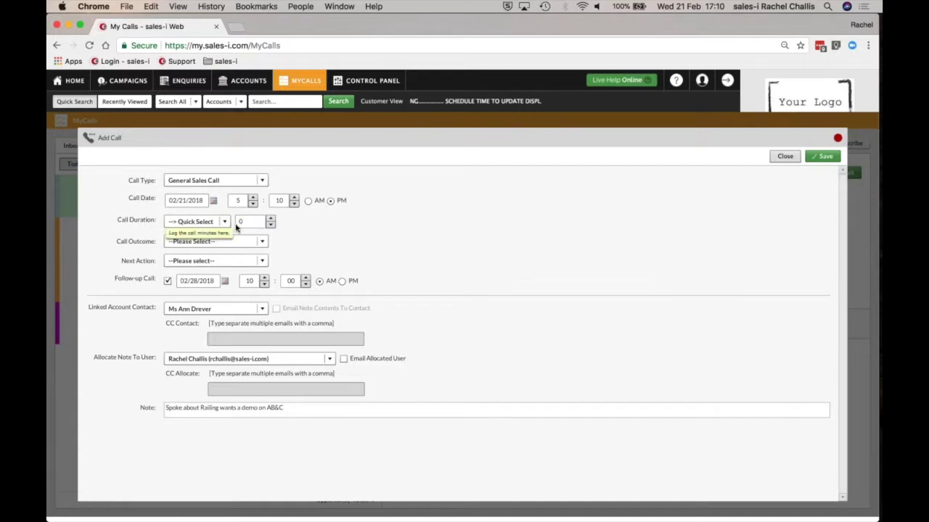
{"action": "left_click", "coordinate": [271, 219]}
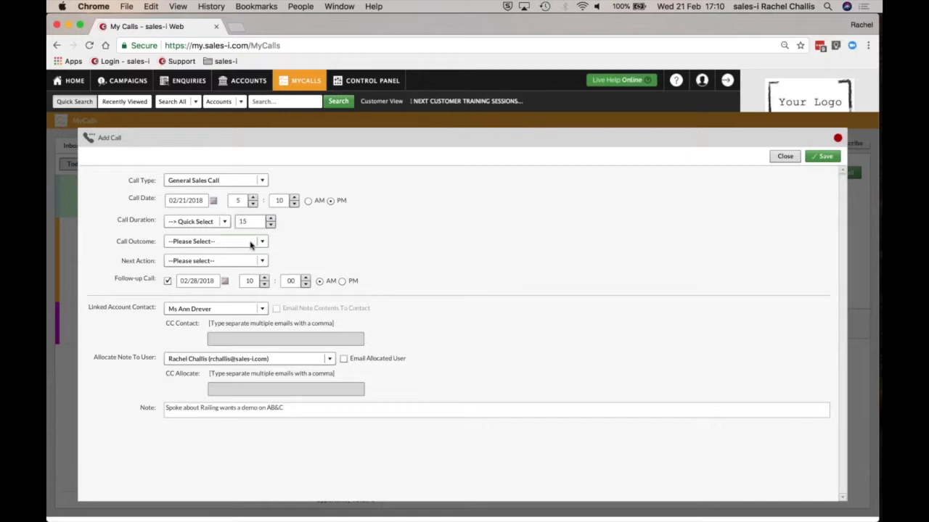
Set the call outcome to Opportunity Identified and the next action to Call Back, and save the call.
{"action": "left_click", "coordinate": [264, 243]}
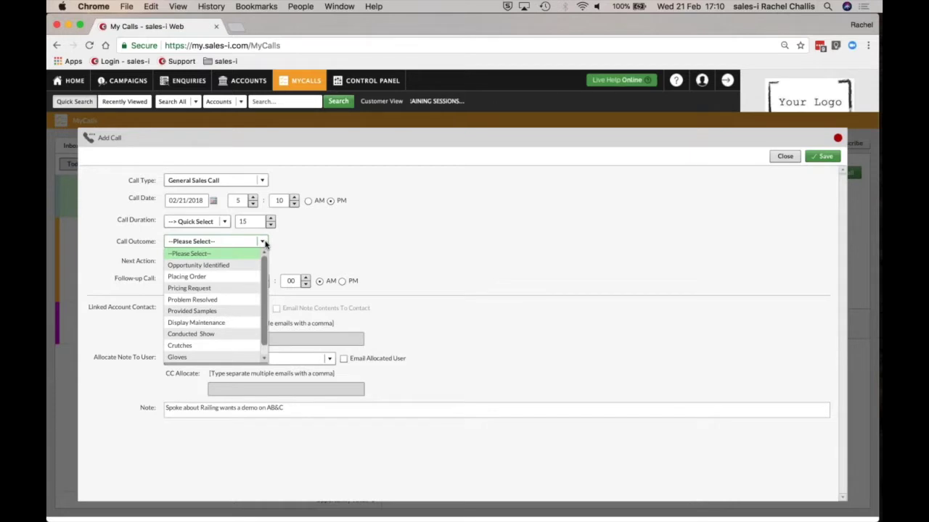
{"action": "left_click", "coordinate": [230, 267]}
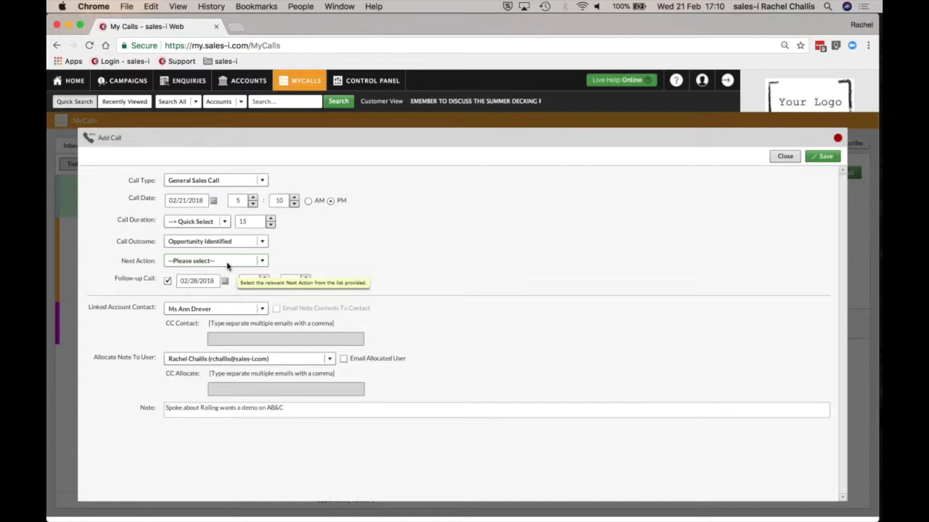
{"action": "left_click", "coordinate": [230, 263]}
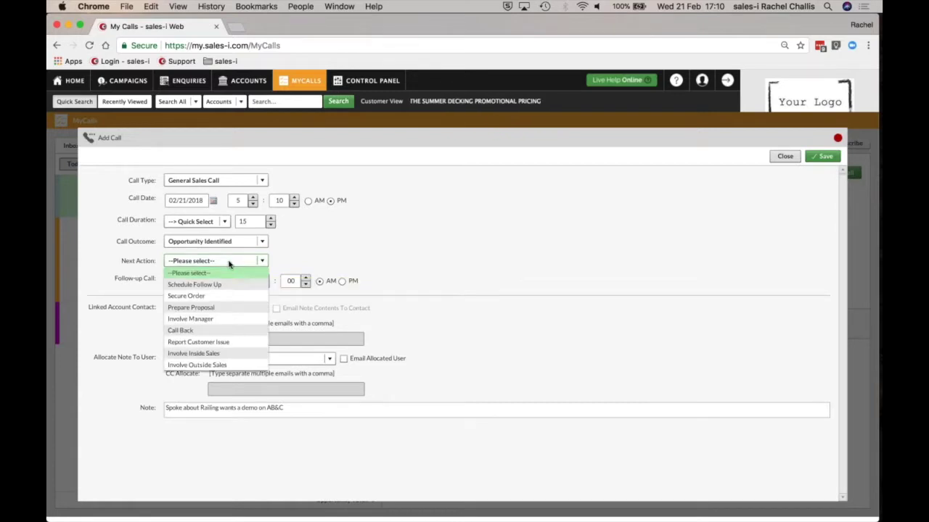
{"action": "left_click", "coordinate": [195, 332]}
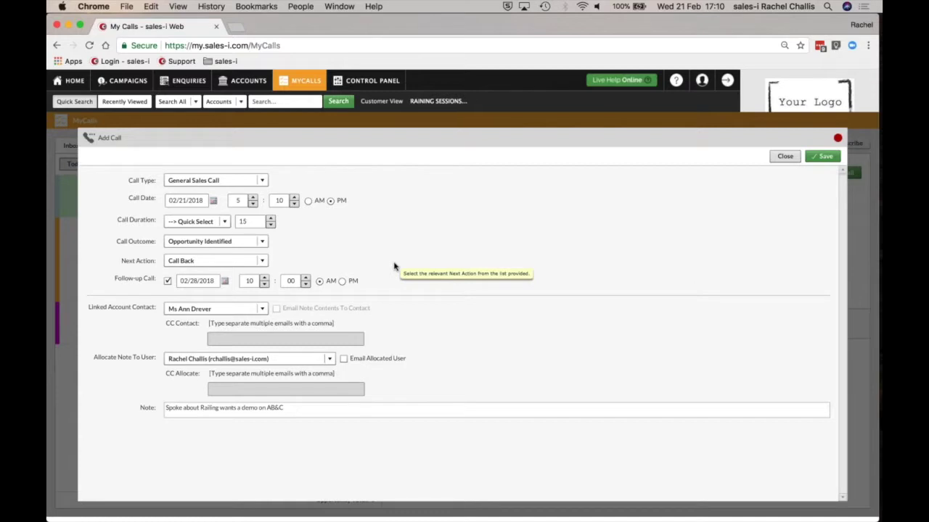
{"action": "left_click", "coordinate": [825, 157]}
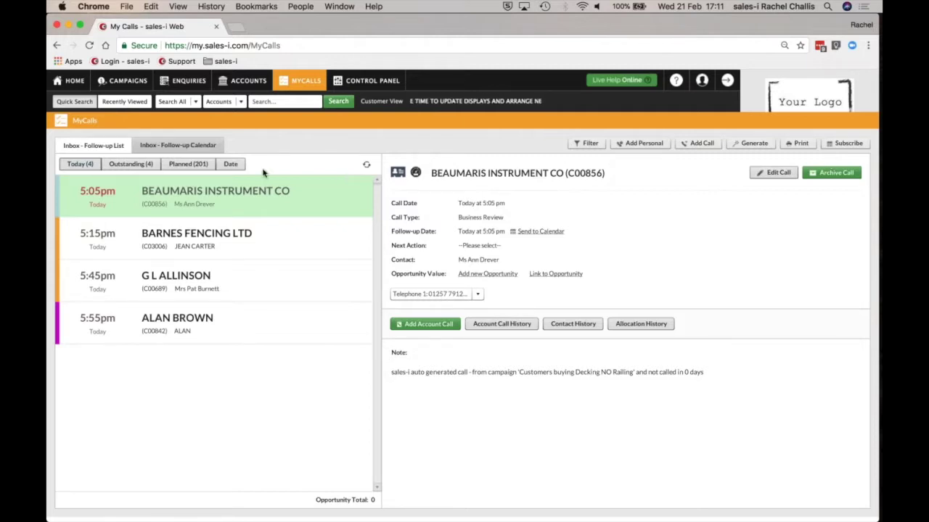
Look through the planned follow-up calls and view the BEAUMARIS INSTRUMENT CO call on Wed Feb 28 2018 at 10:00am.
{"action": "left_click", "coordinate": [190, 164]}
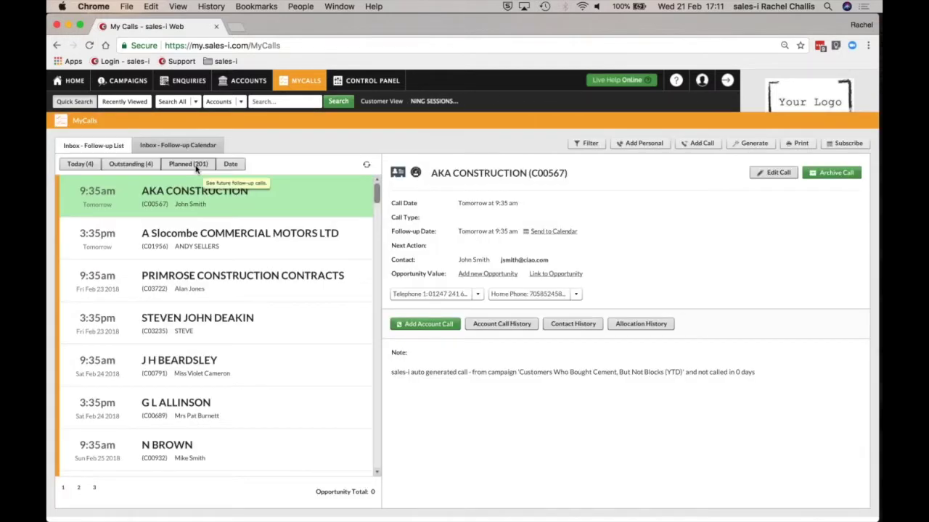
{"action": "left_click_drag", "start_coordinate": [376, 198], "coordinate": [377, 210]}
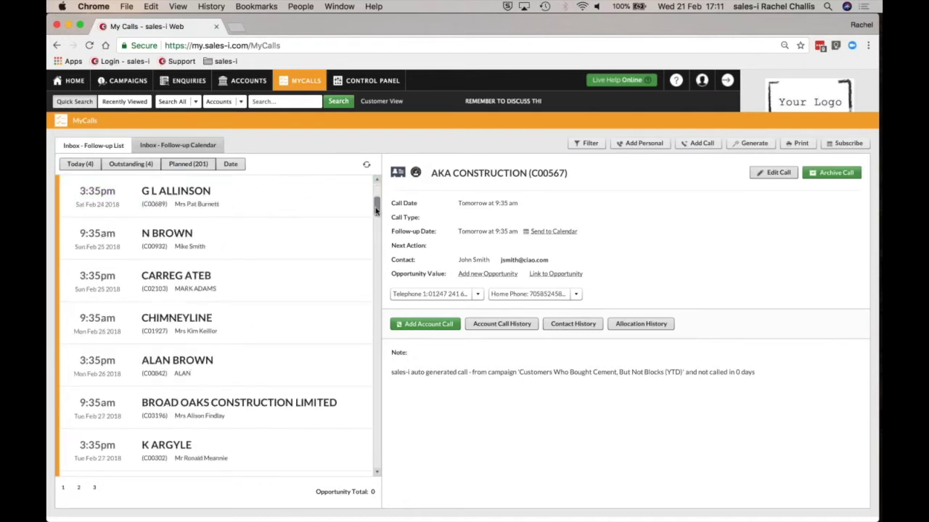
{"action": "scroll", "coordinate": [218, 363], "scroll_direction": "down", "scroll_amount": 3}
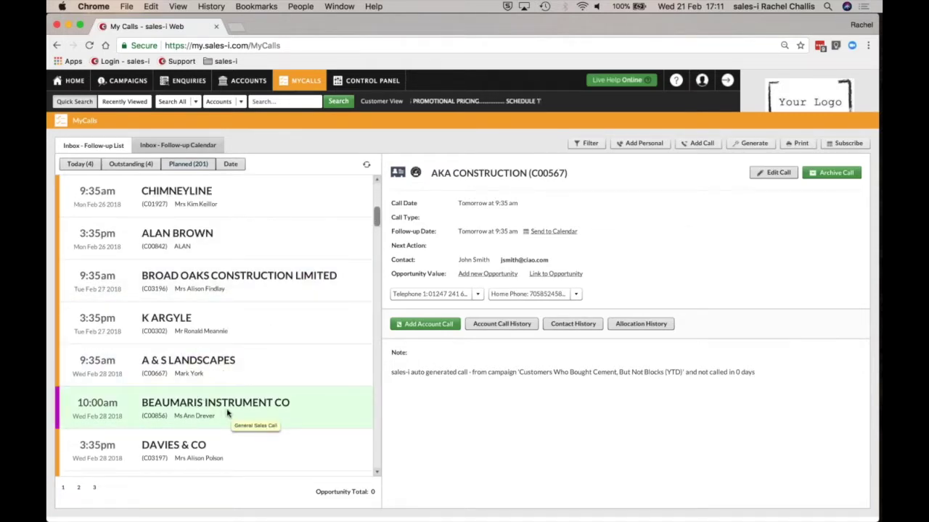
{"action": "left_click", "coordinate": [227, 413]}
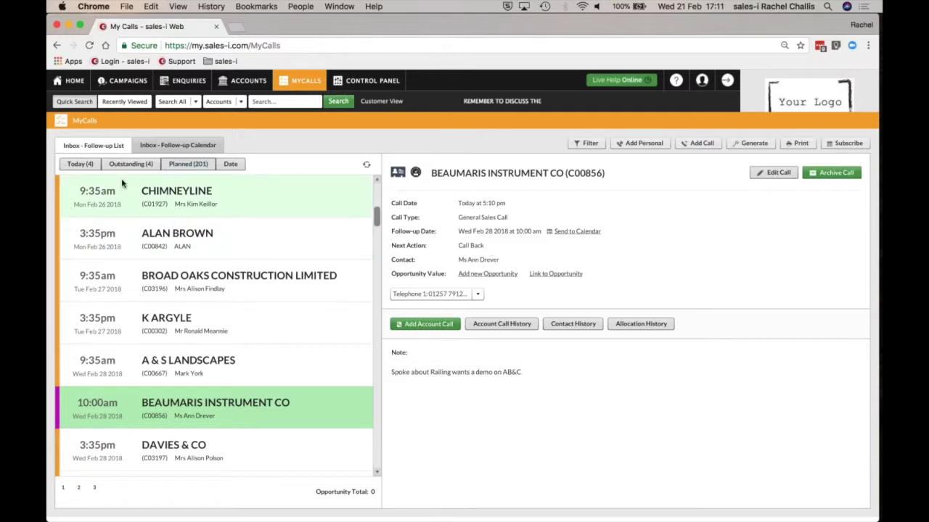
Return to today's follow-up calls and archive the 5:05pm BEAUMARIS INSTRUMENT CO call.
{"action": "left_click", "coordinate": [87, 165]}
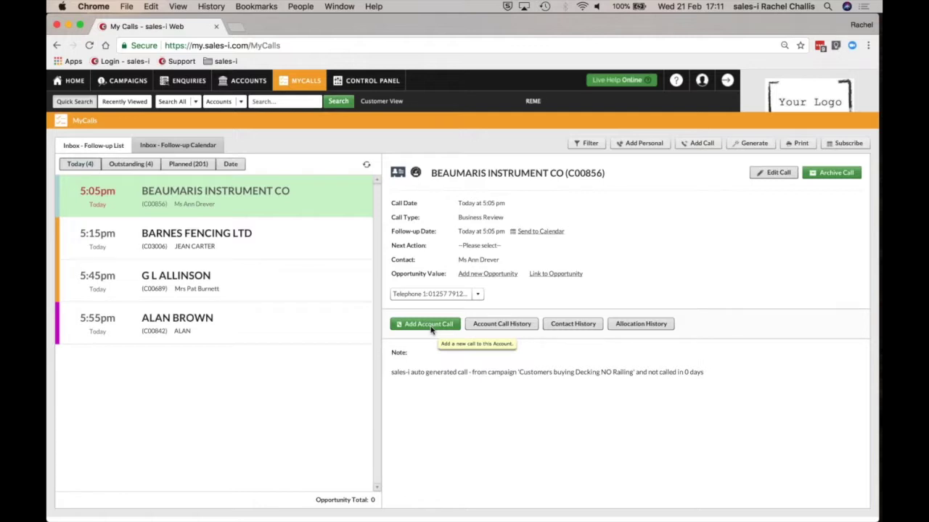
{"action": "left_click", "coordinate": [834, 173]}
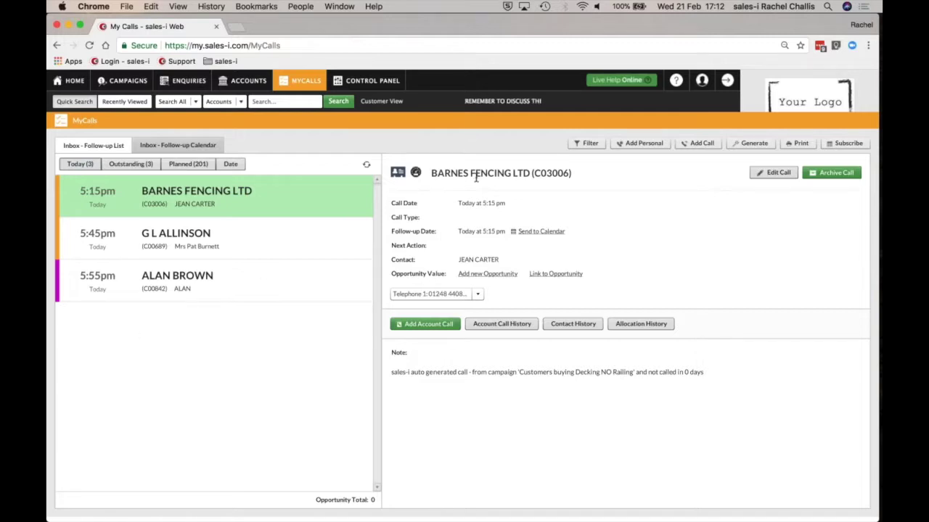
Filter the calls by the Archive folder to check the archived call, and set the filter back to Inbox.
{"action": "left_click", "coordinate": [588, 145]}
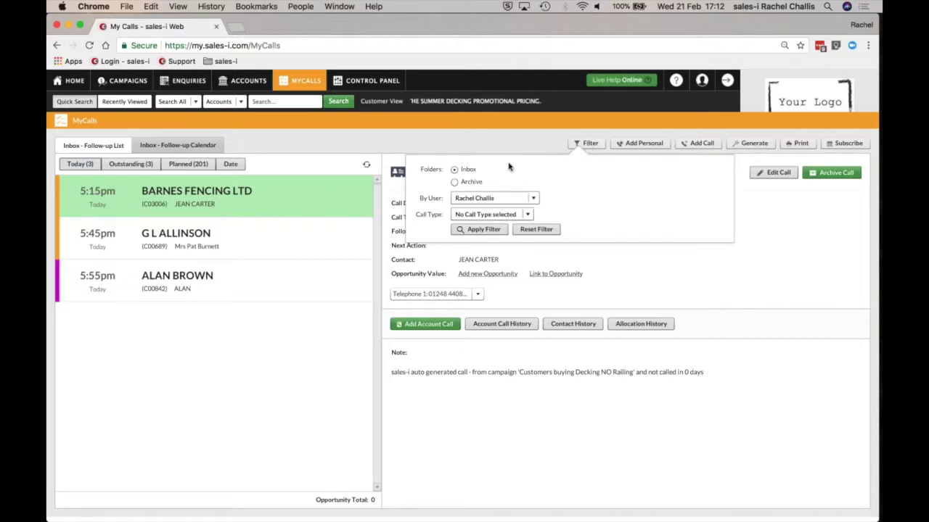
{"action": "left_click", "coordinate": [468, 184]}
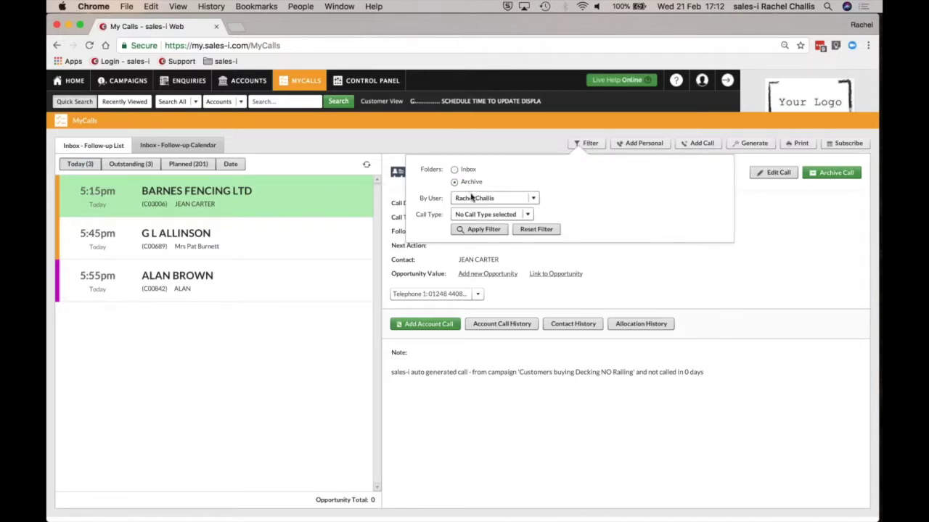
{"action": "left_click", "coordinate": [477, 231]}
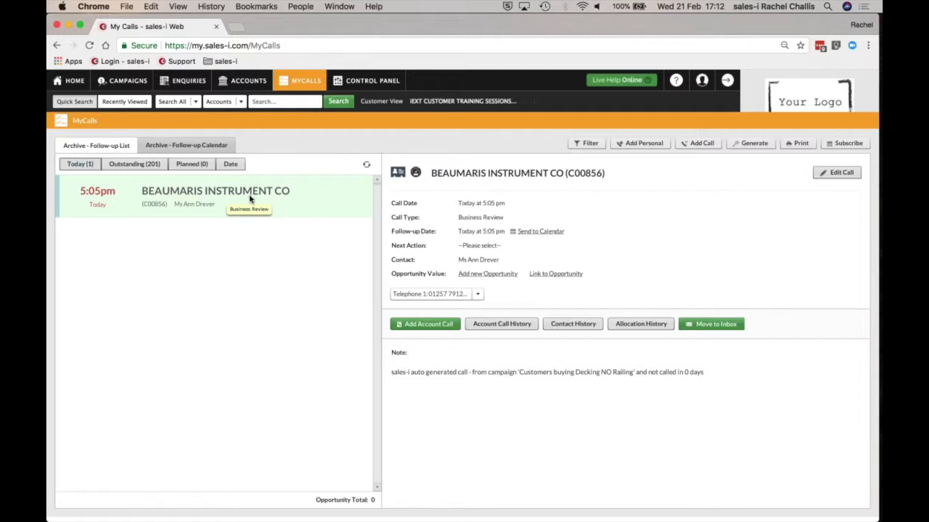
{"action": "left_click", "coordinate": [585, 144]}
{"action": "left_click", "coordinate": [457, 170]}
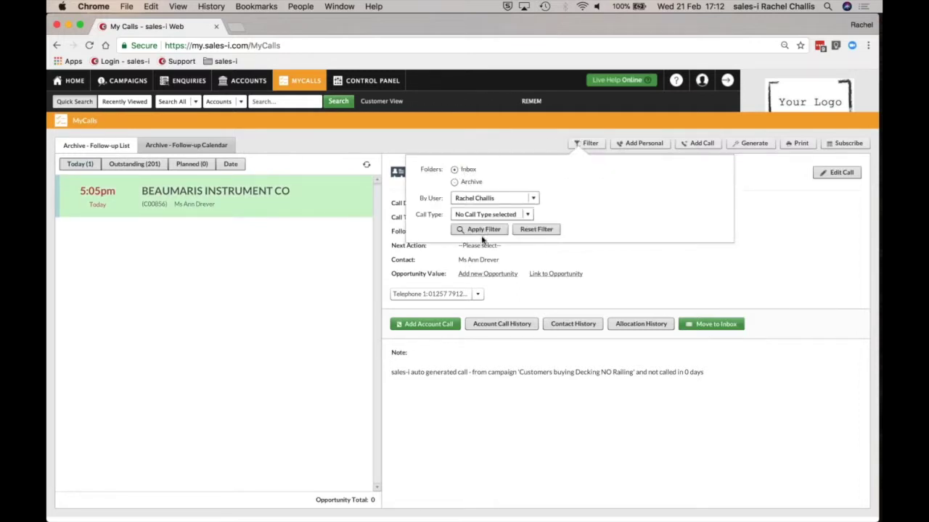
{"action": "left_click", "coordinate": [482, 230]}
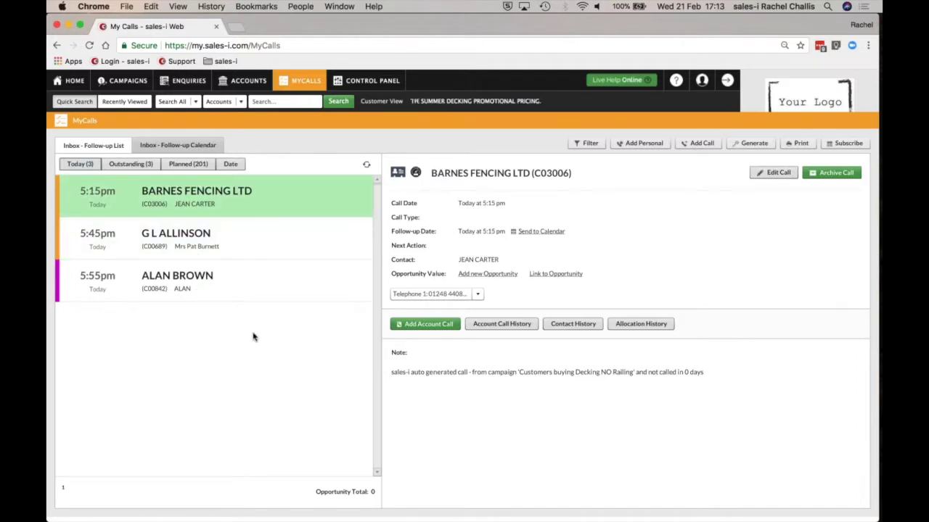
Start a new call, search customers by account name for "wilson" and select Wilson & Pain.
{"action": "left_click", "coordinate": [702, 143]}
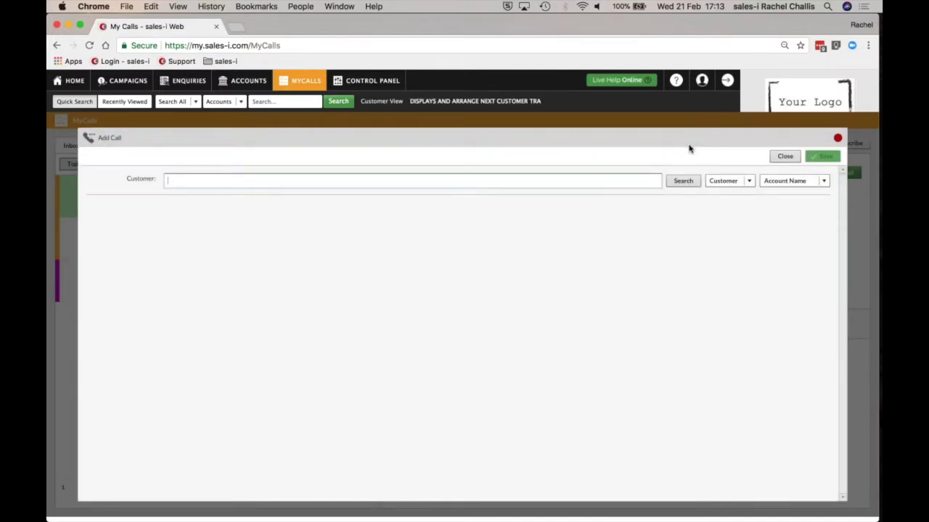
{"action": "left_click", "coordinate": [387, 181]}
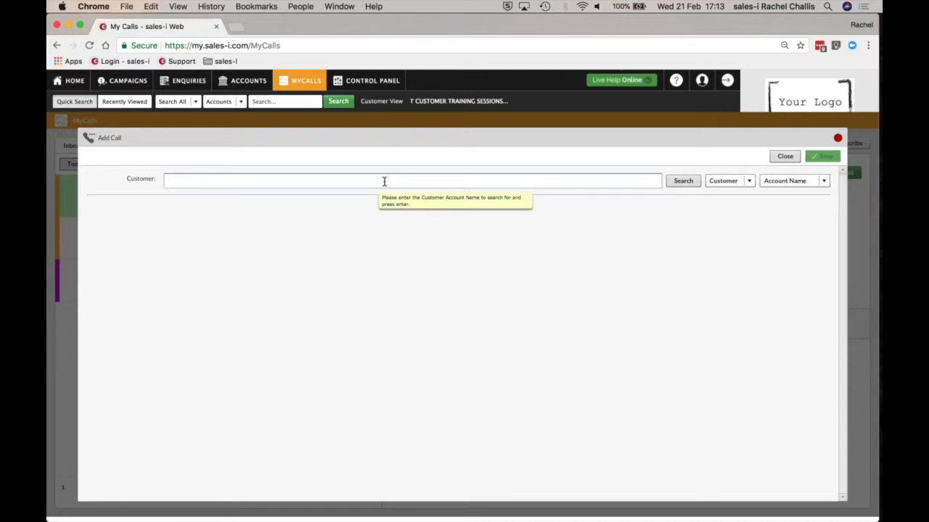
{"action": "left_click", "coordinate": [728, 181]}
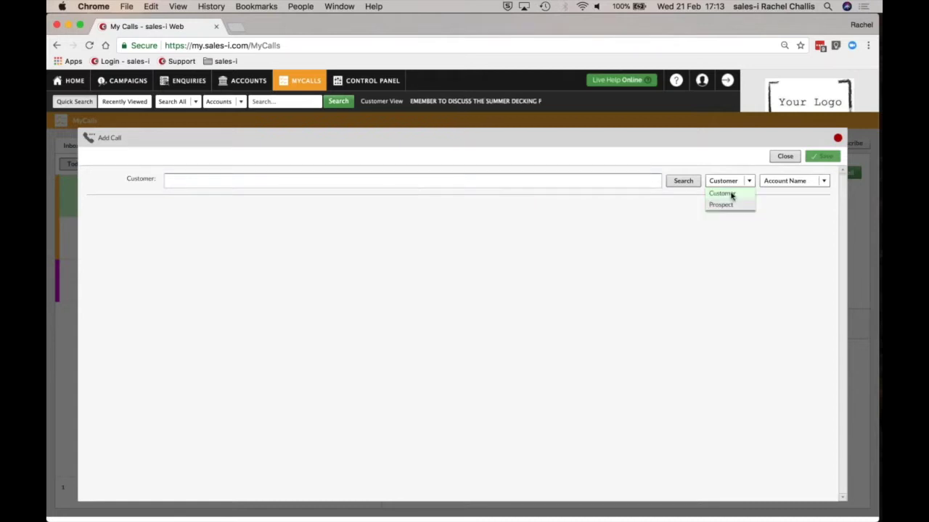
{"action": "left_click", "coordinate": [728, 194]}
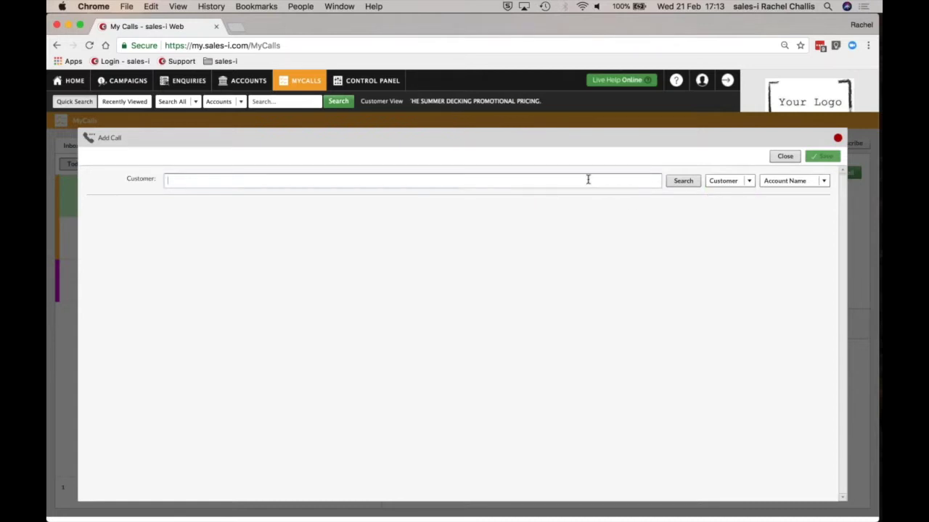
{"action": "type", "text": "wilson"}
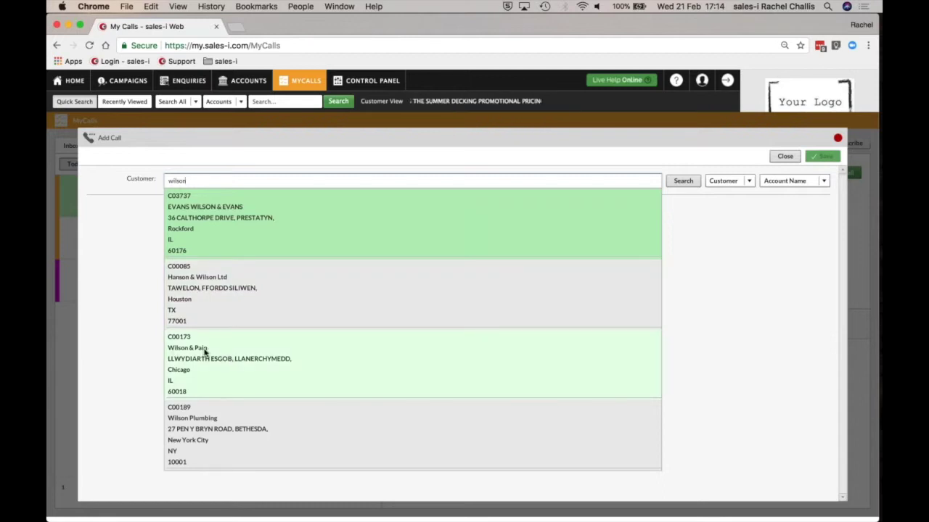
{"action": "left_click", "coordinate": [205, 351]}
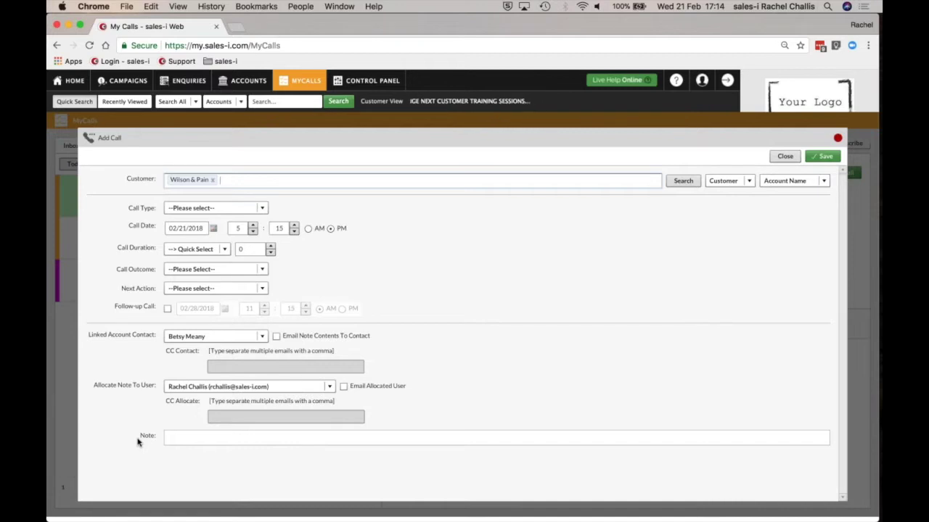
Set the call outcome to Opportunity Identified and the next action to Schedule Follow Up.
{"action": "left_click", "coordinate": [213, 269]}
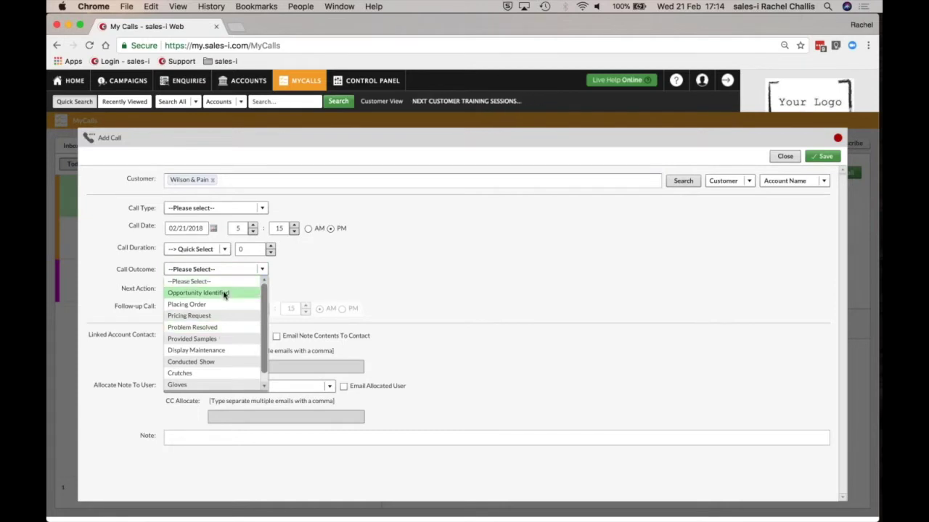
{"action": "left_click", "coordinate": [223, 293]}
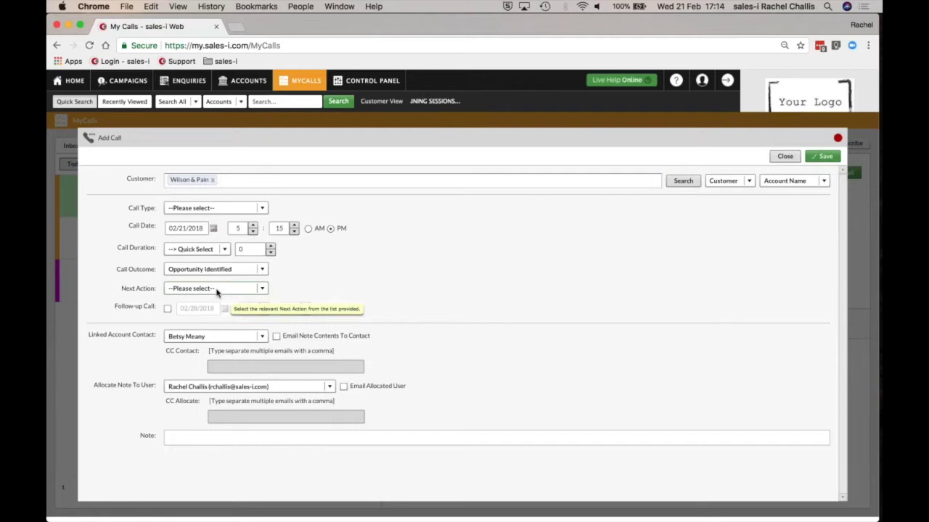
{"action": "left_click", "coordinate": [209, 290]}
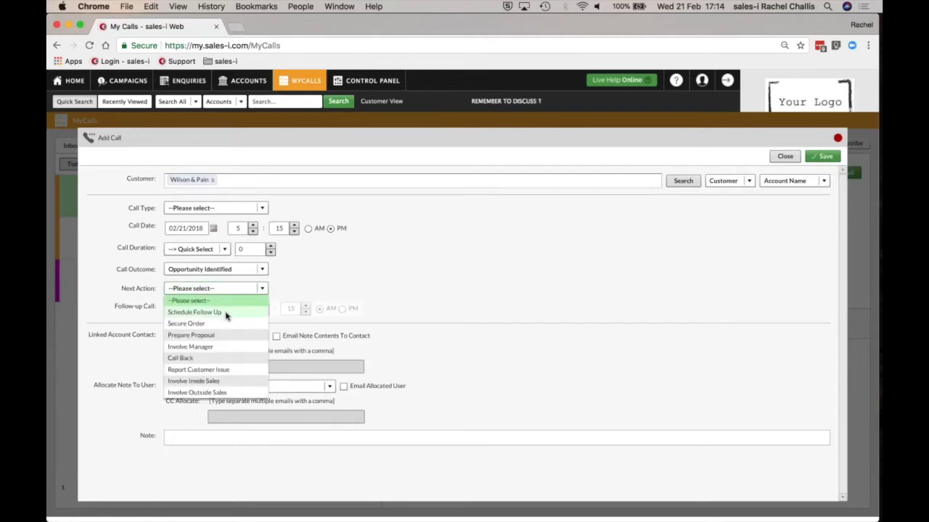
{"action": "left_click", "coordinate": [226, 314]}
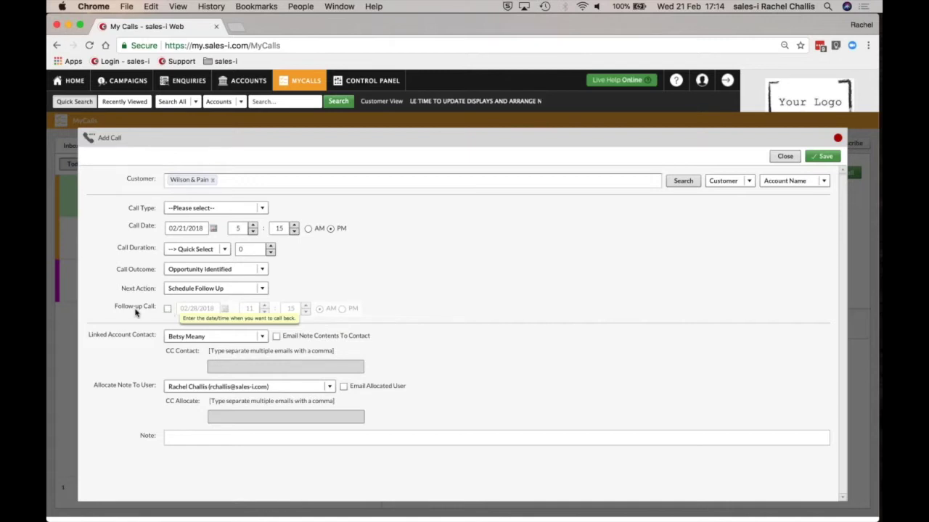
Enable a follow-up call for Wilson & Pain and schedule it for 02/21/2018 at 6:15 PM.
{"action": "left_click", "coordinate": [167, 309]}
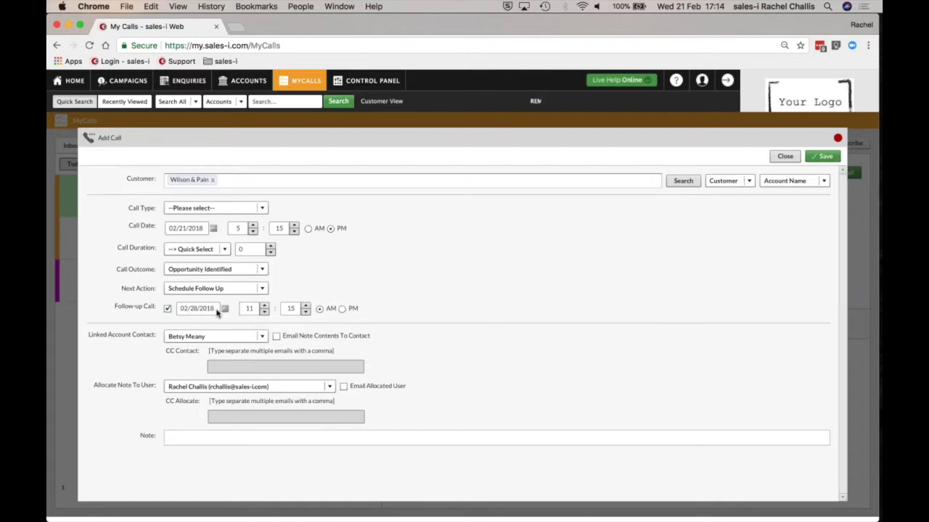
{"action": "left_click", "coordinate": [225, 309]}
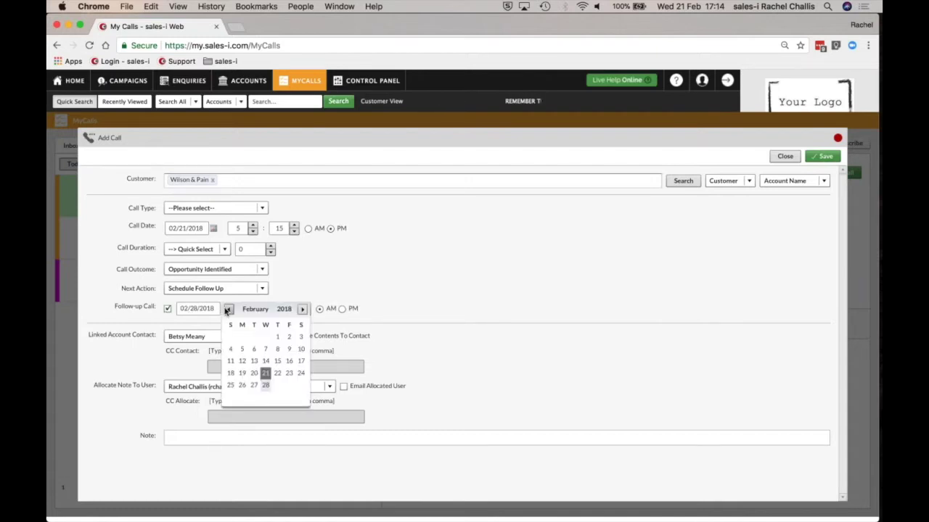
{"action": "left_click", "coordinate": [266, 373]}
{"action": "left_click", "coordinate": [249, 308]}
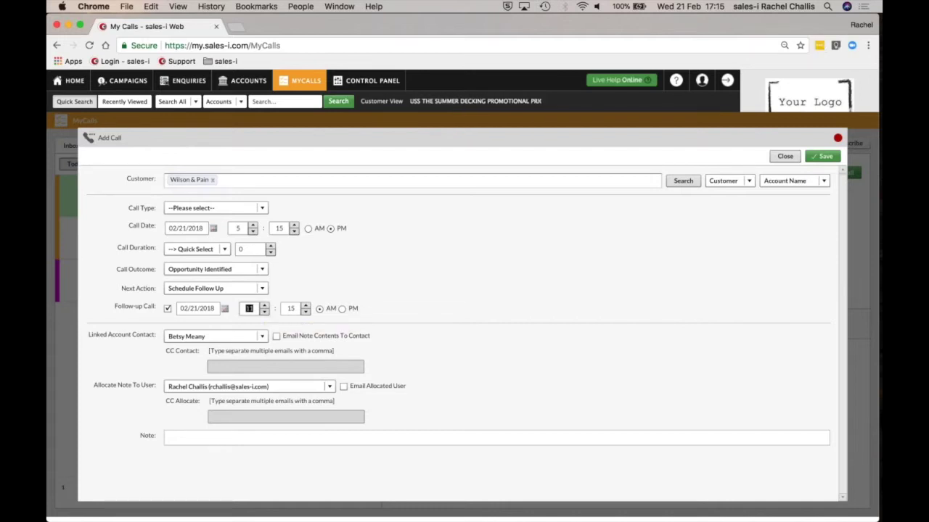
{"action": "type", "text": "6"}
{"action": "left_click", "coordinate": [342, 329]}
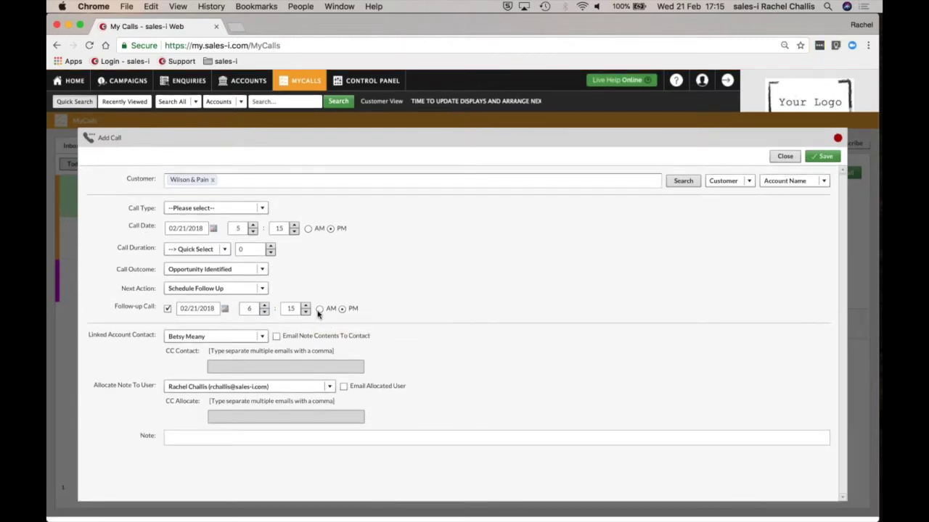
Enter "TRAINING TEST NOTE" as the call note and save the new call.
{"action": "left_click", "coordinate": [167, 436]}
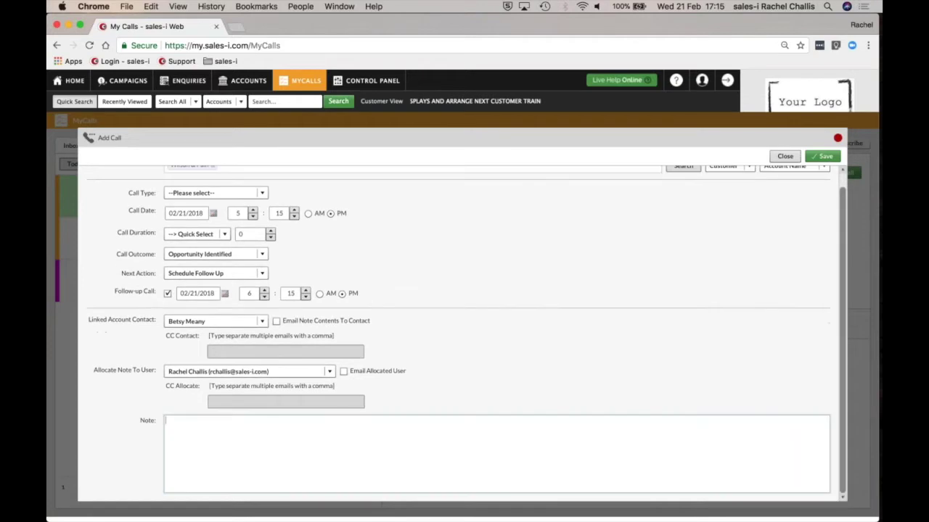
{"action": "type", "text": "TRAINING T"}
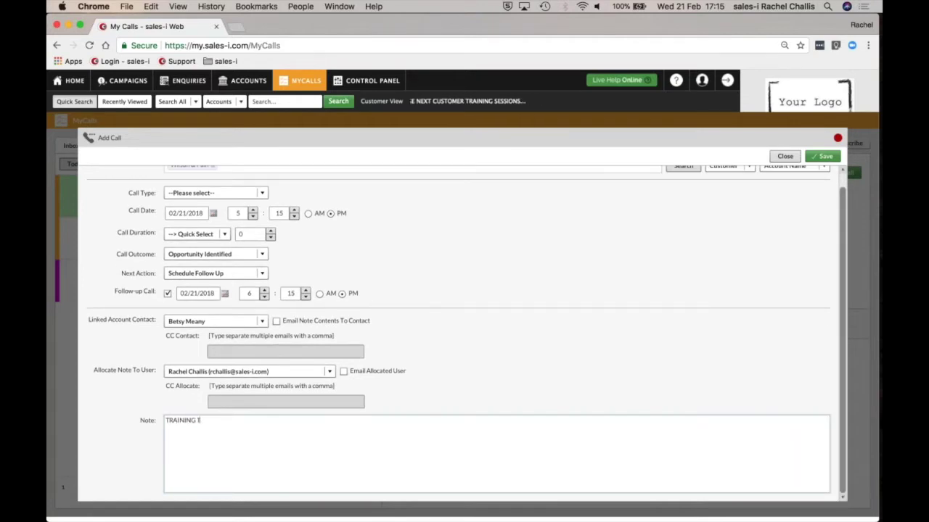
{"action": "type", "text": "EST NOTE"}
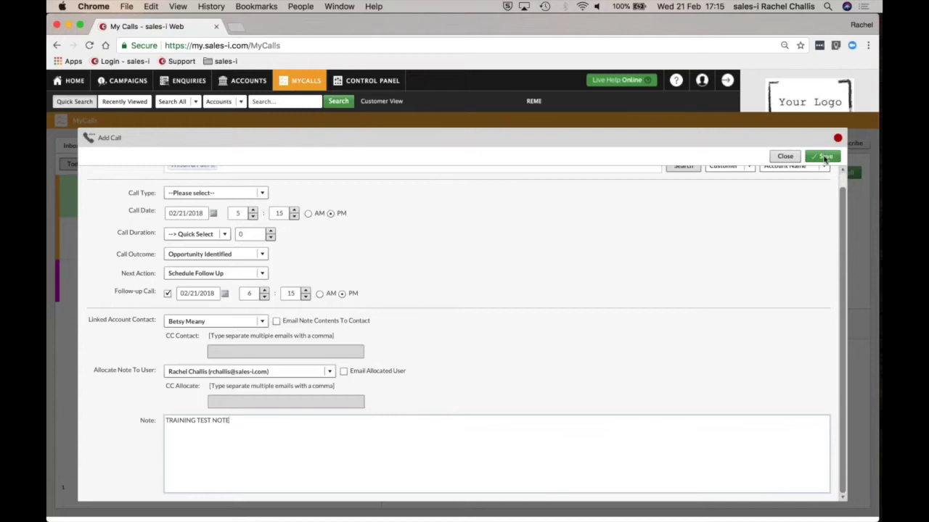
{"action": "scroll", "coordinate": [811, 174], "scroll_direction": "up", "scroll_amount": 1}
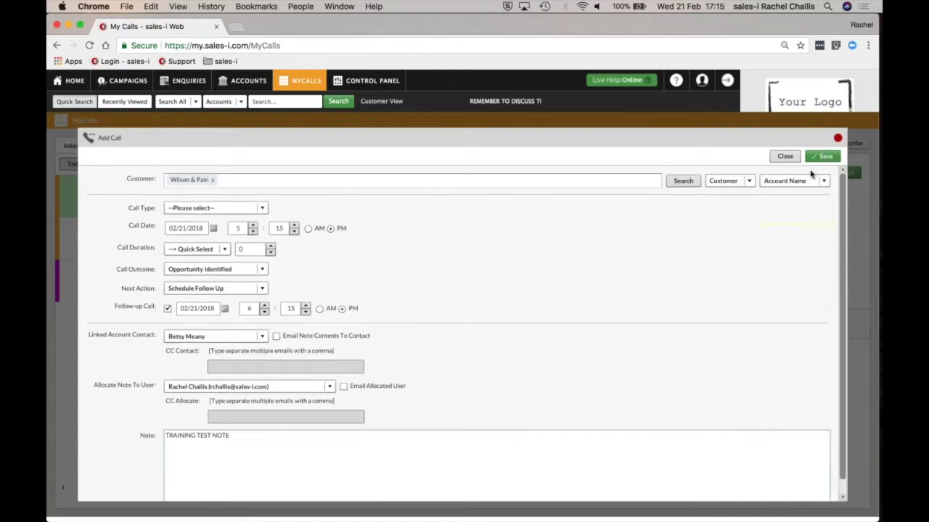
{"action": "left_click", "coordinate": [824, 156]}
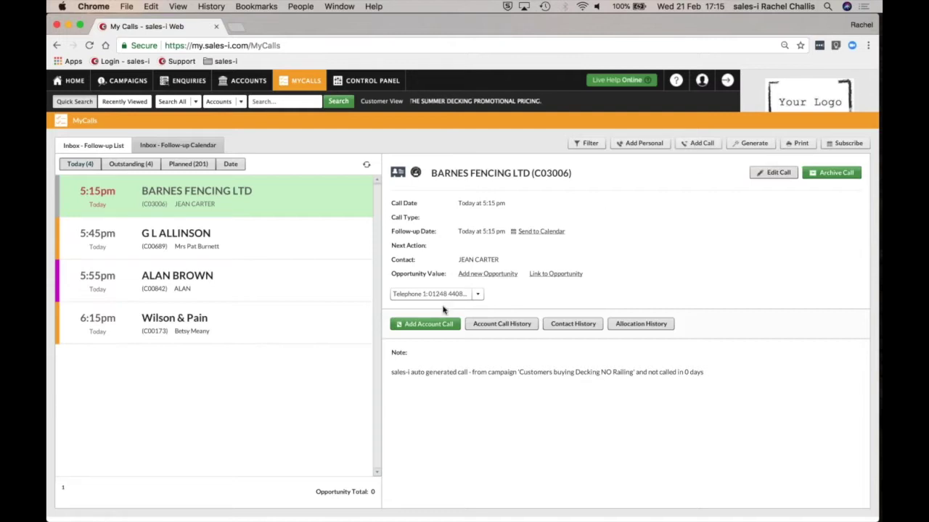
View today's Wilson & Pain call details and review the account call history.
{"action": "left_click", "coordinate": [286, 329]}
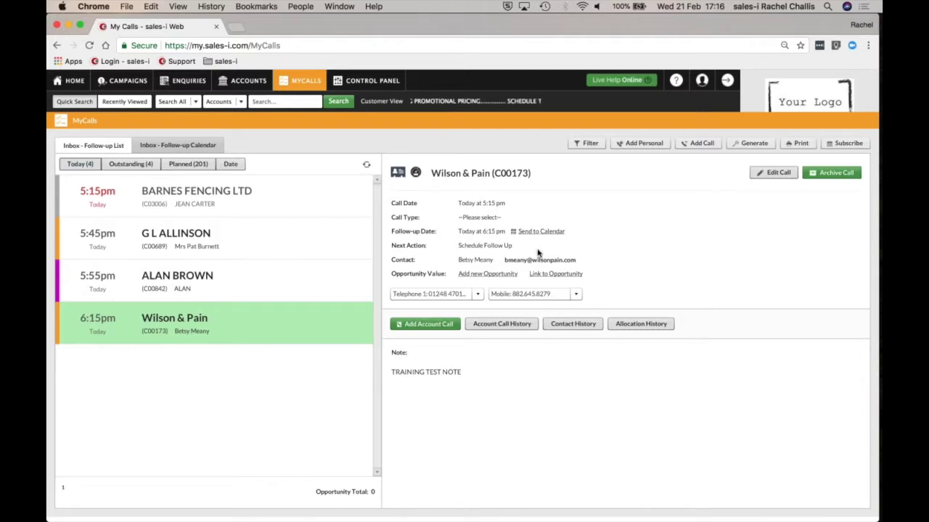
{"action": "left_click", "coordinate": [501, 327]}
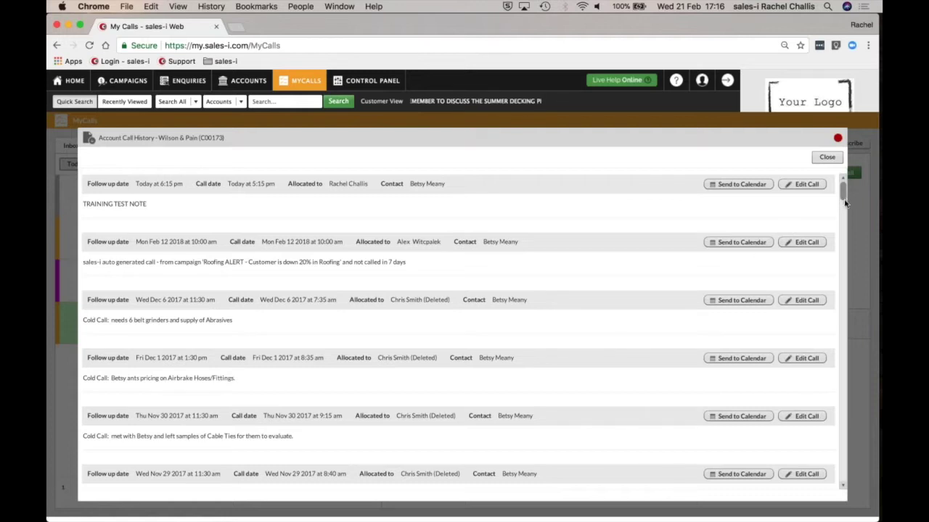
{"action": "left_click", "coordinate": [827, 157]}
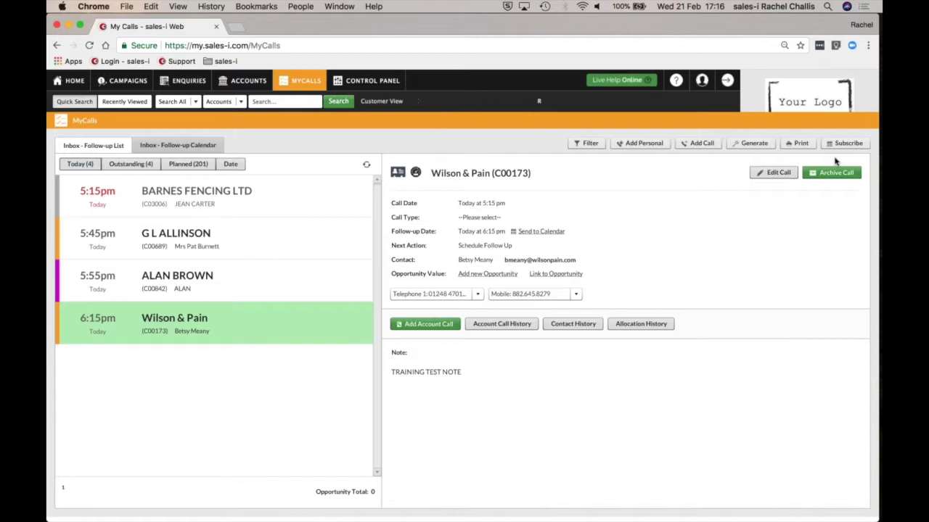
Start generating calls for the Customers account type, with 5 calls and a start date of 02/21/2018.
{"action": "left_click", "coordinate": [750, 147]}
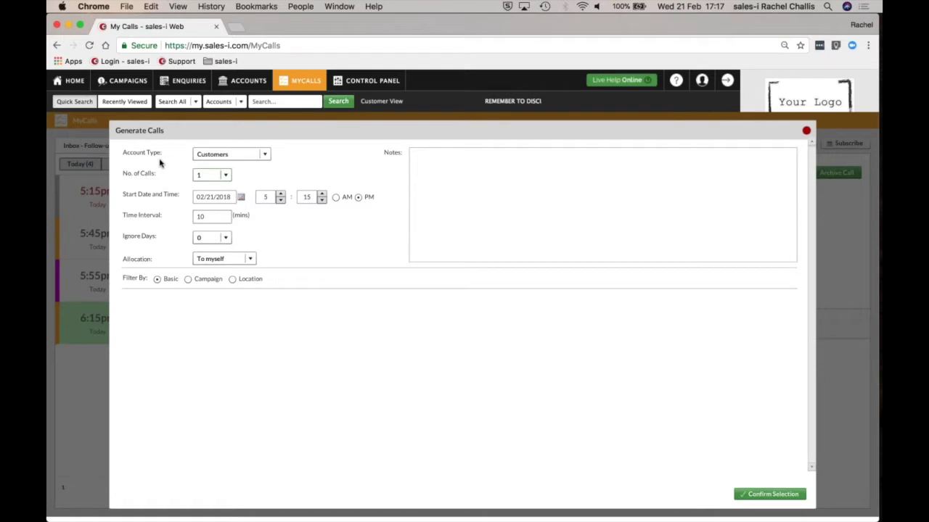
{"action": "left_click", "coordinate": [226, 154]}
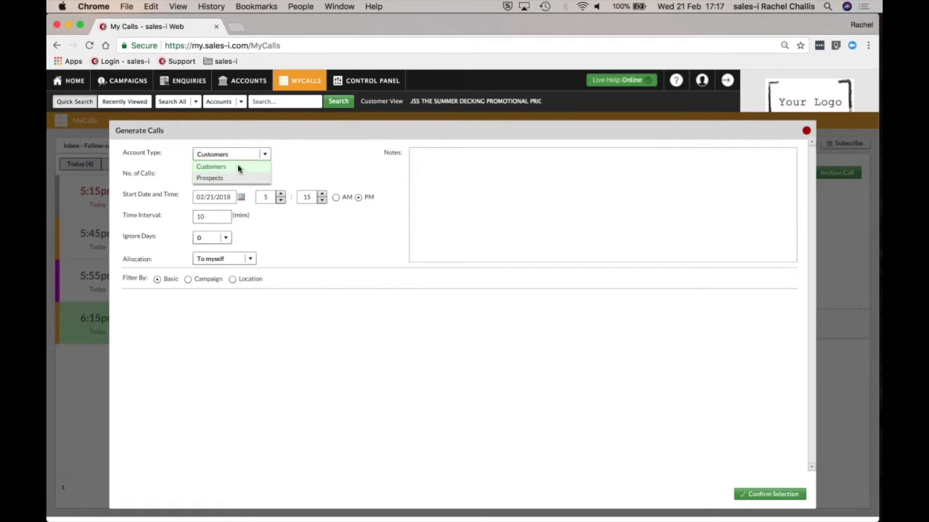
{"action": "left_click", "coordinate": [238, 168]}
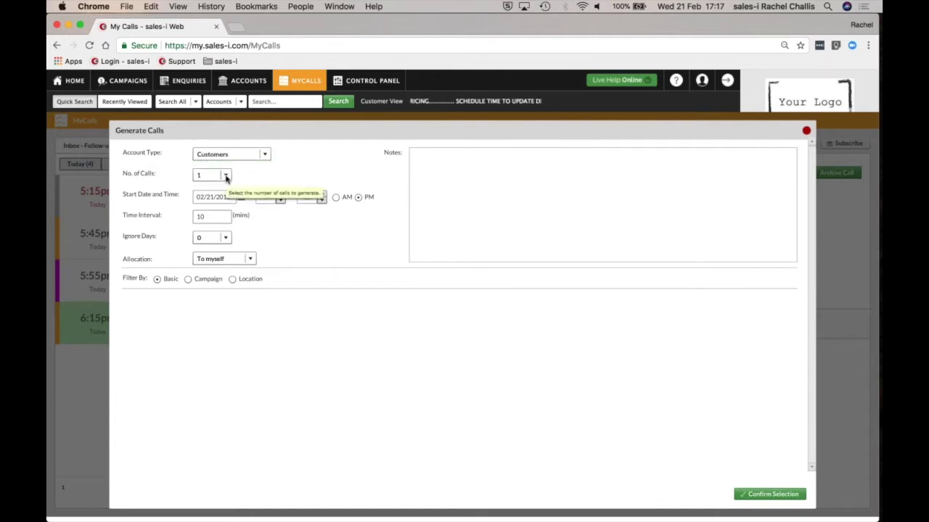
{"action": "left_click", "coordinate": [225, 176]}
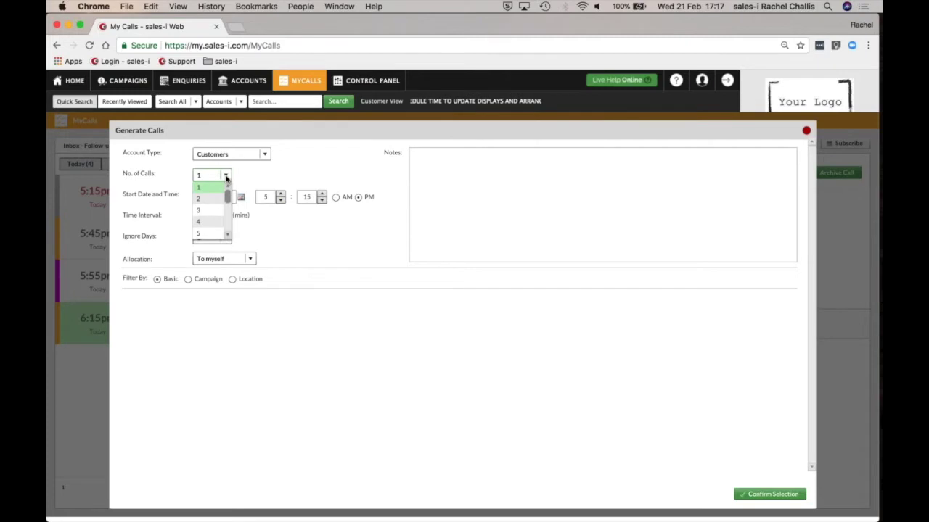
{"action": "left_click", "coordinate": [207, 234]}
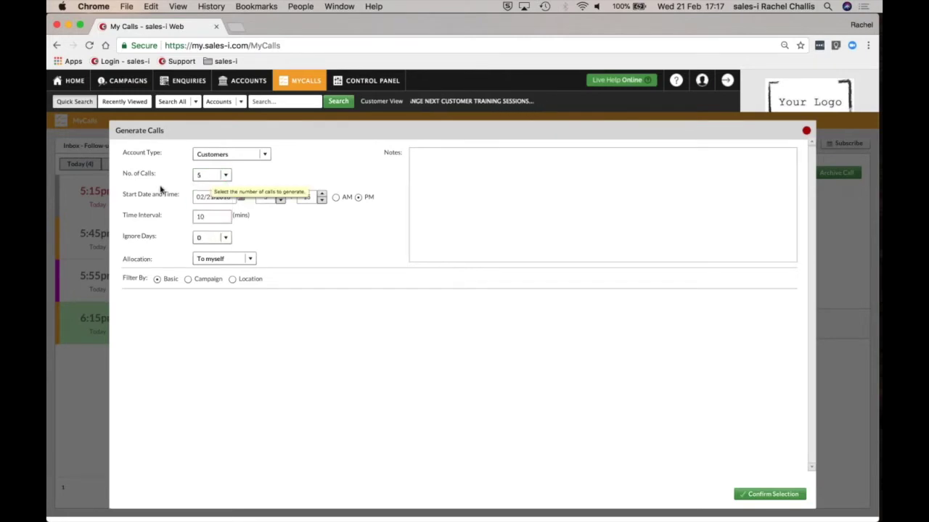
{"action": "left_click", "coordinate": [240, 197]}
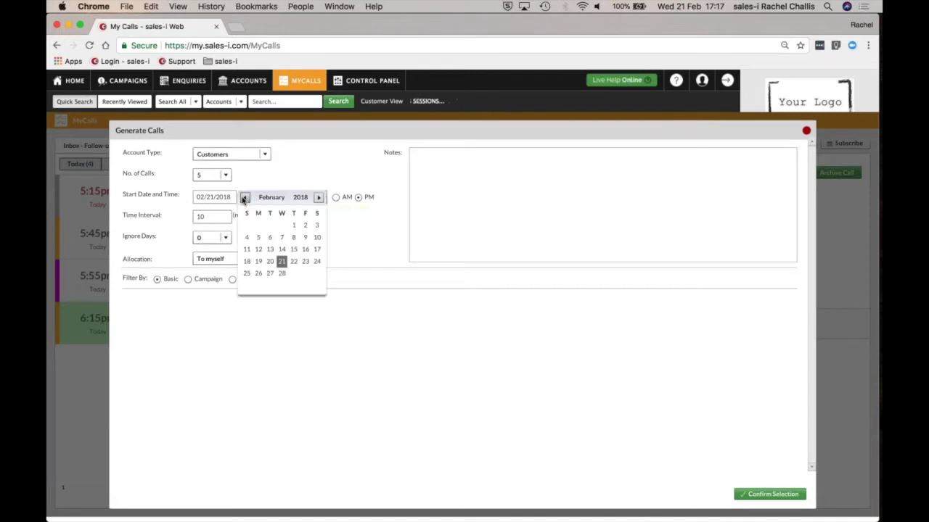
{"action": "left_click", "coordinate": [281, 264]}
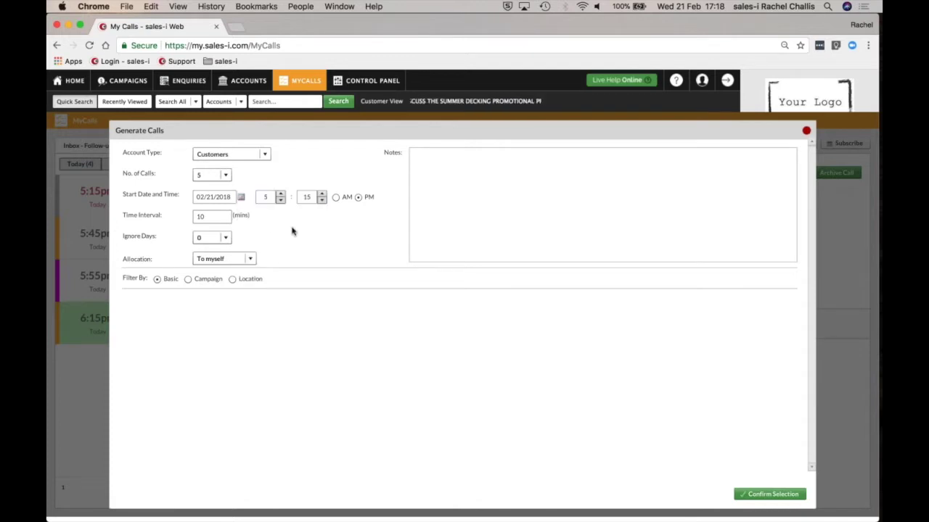
Set the time interval between the generated calls to 20 minutes.
{"action": "left_click", "coordinate": [208, 217]}
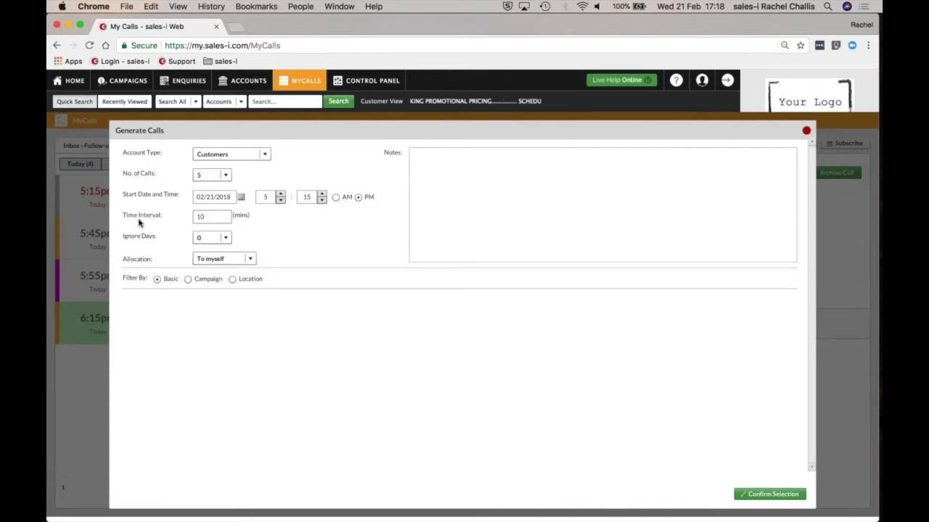
{"action": "left_click", "coordinate": [207, 216]}
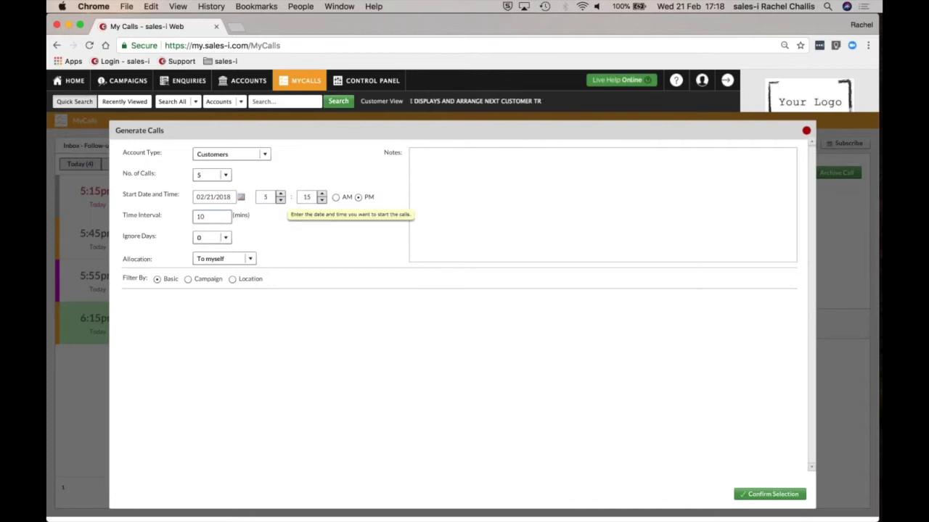
{"action": "left_click", "coordinate": [205, 217]}
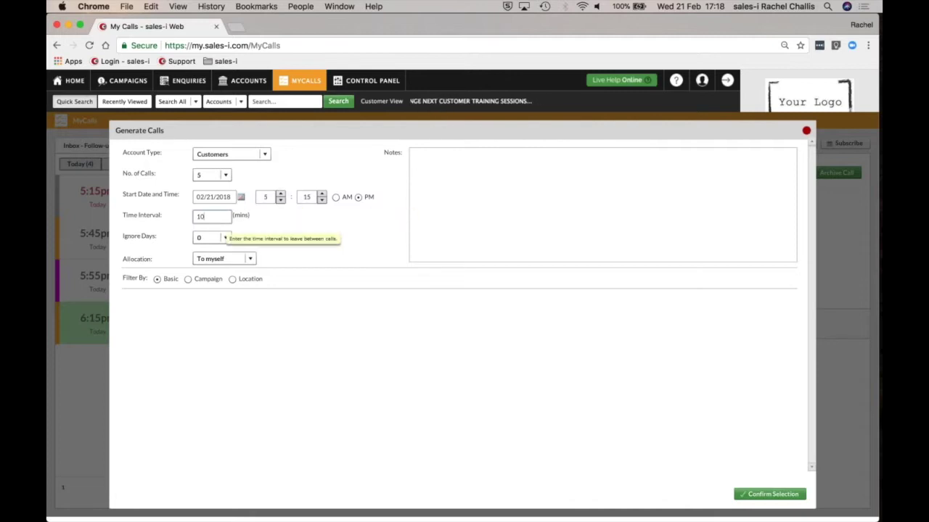
{"action": "key", "text": "BackSpace"}
{"action": "key", "text": "BackSpace"}
{"action": "type", "text": "20"}
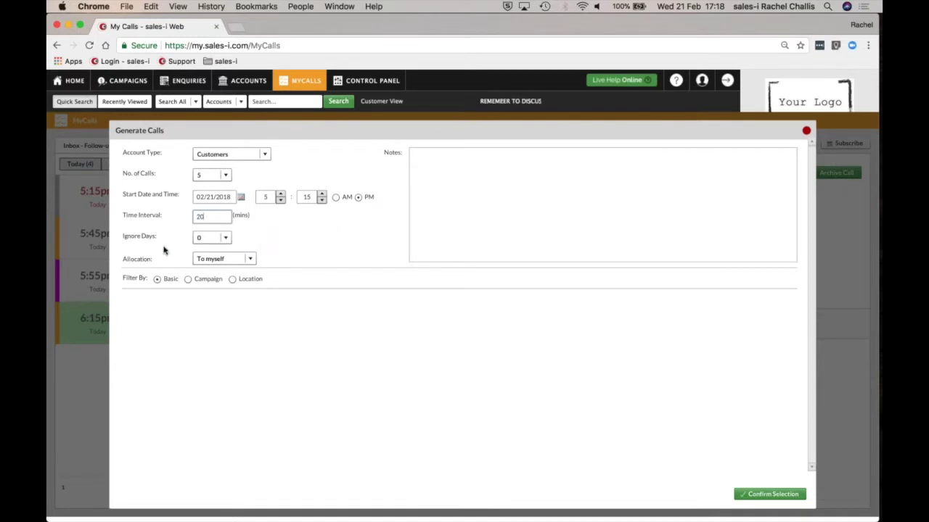
Set Ignore Days to 7 so that recently called customers are skipped.
{"action": "left_click", "coordinate": [213, 244]}
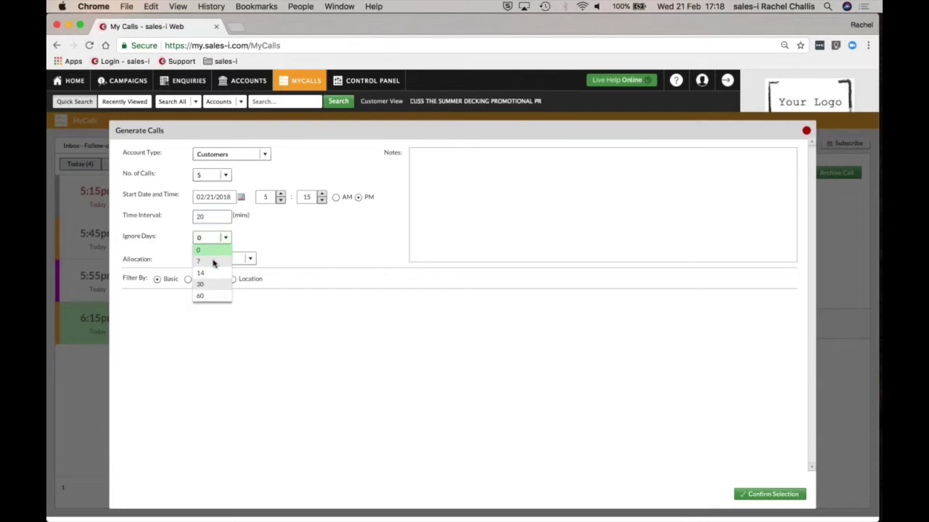
{"action": "left_click", "coordinate": [212, 263]}
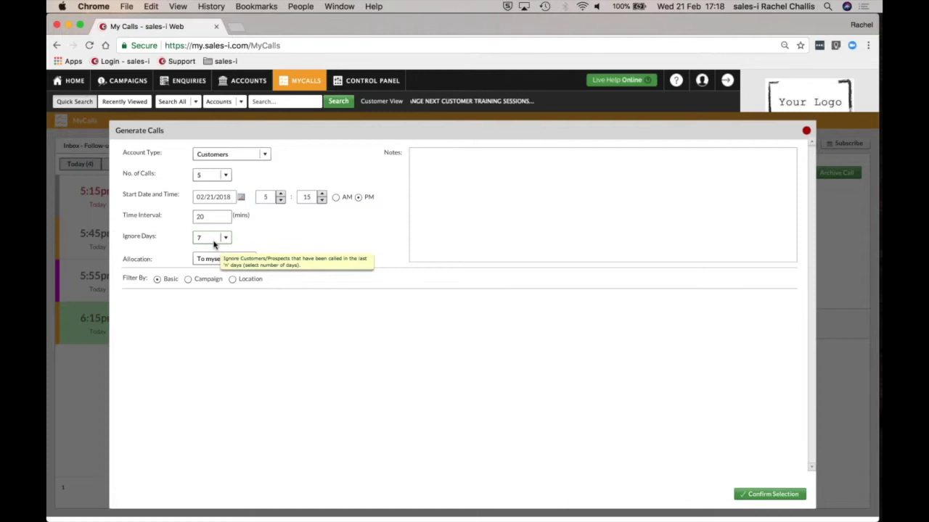
{"action": "left_click", "coordinate": [213, 242]}
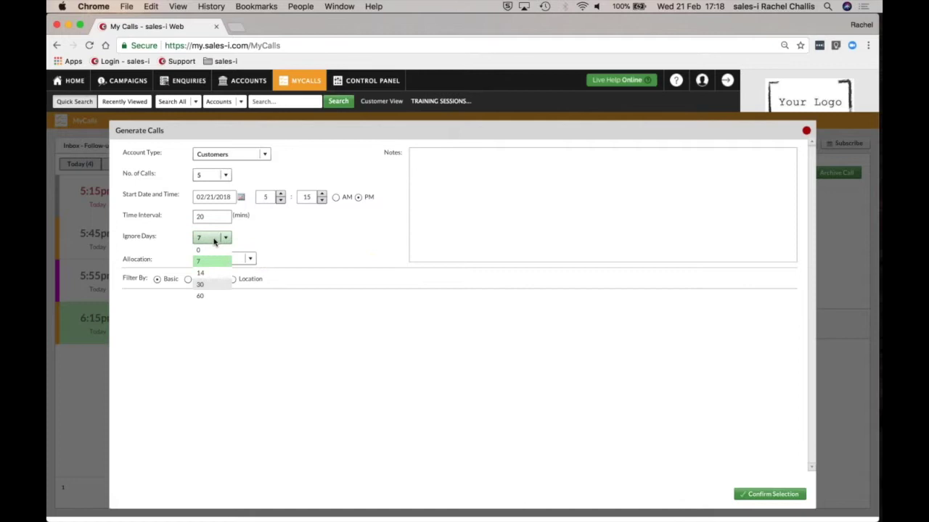
{"action": "left_click", "coordinate": [240, 251]}
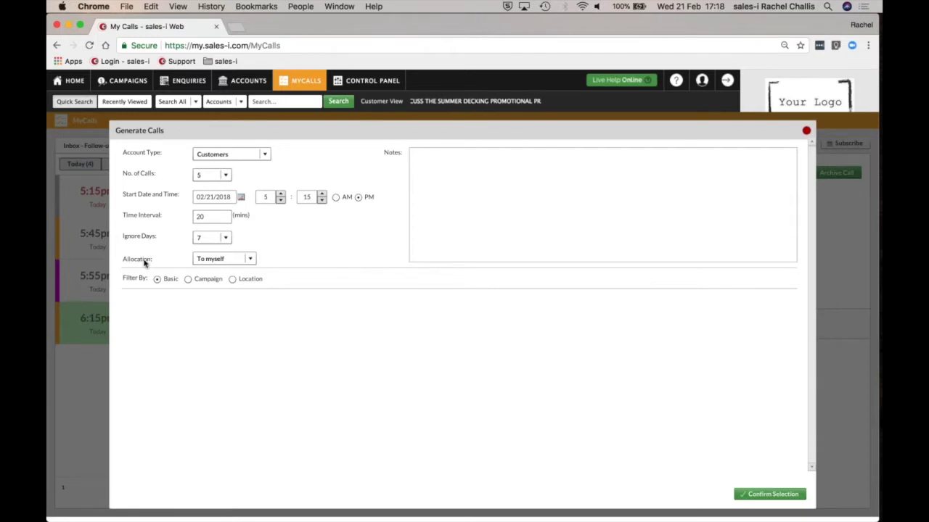
Try allocating the generated calls to another user and return the allocation to To myself.
{"action": "left_click", "coordinate": [248, 259]}
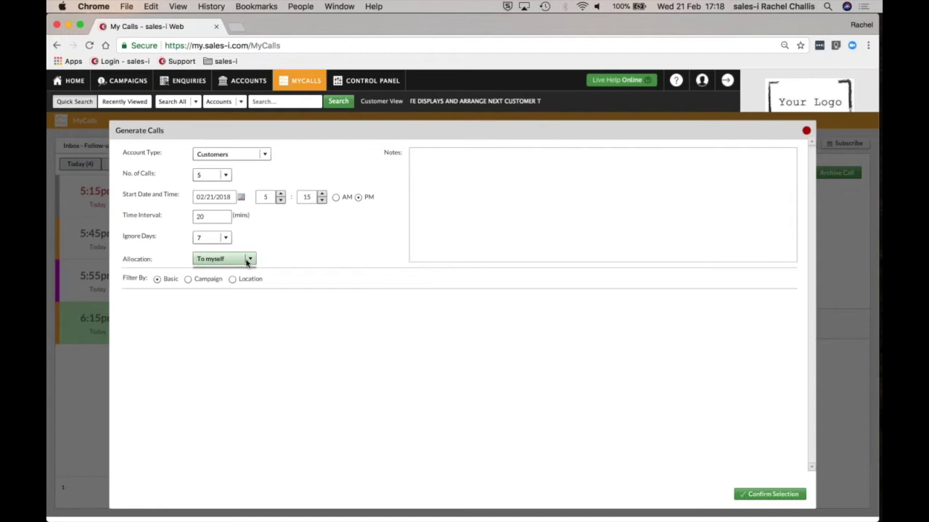
{"action": "left_click", "coordinate": [228, 294]}
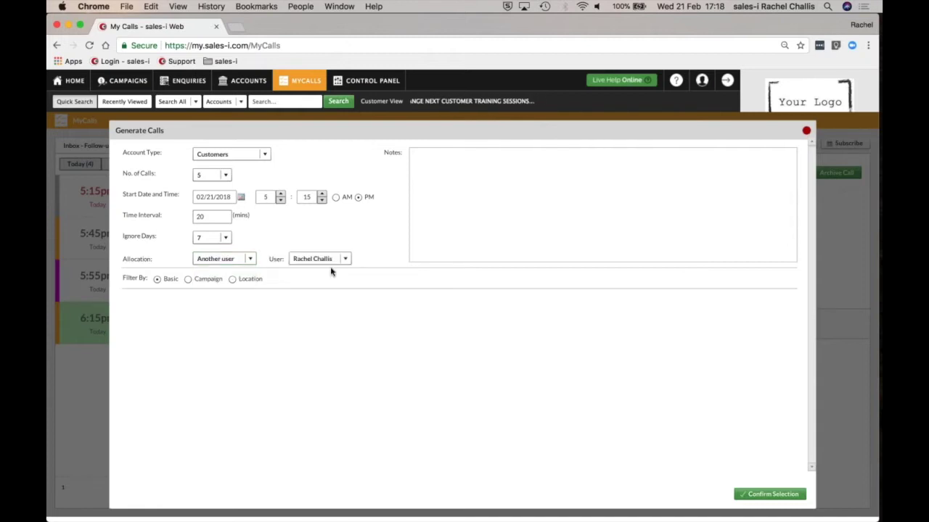
{"action": "left_click", "coordinate": [336, 261]}
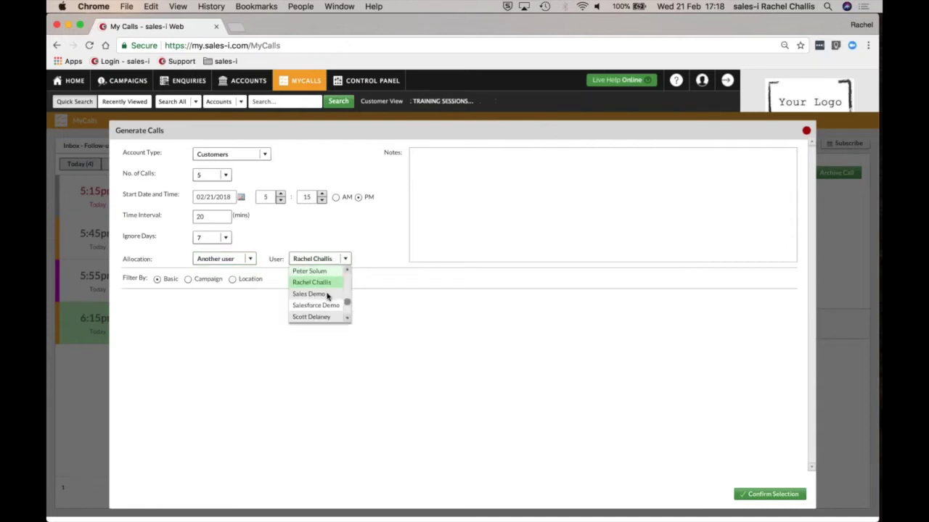
{"action": "left_click", "coordinate": [347, 270]}
{"action": "left_click", "coordinate": [347, 270]}
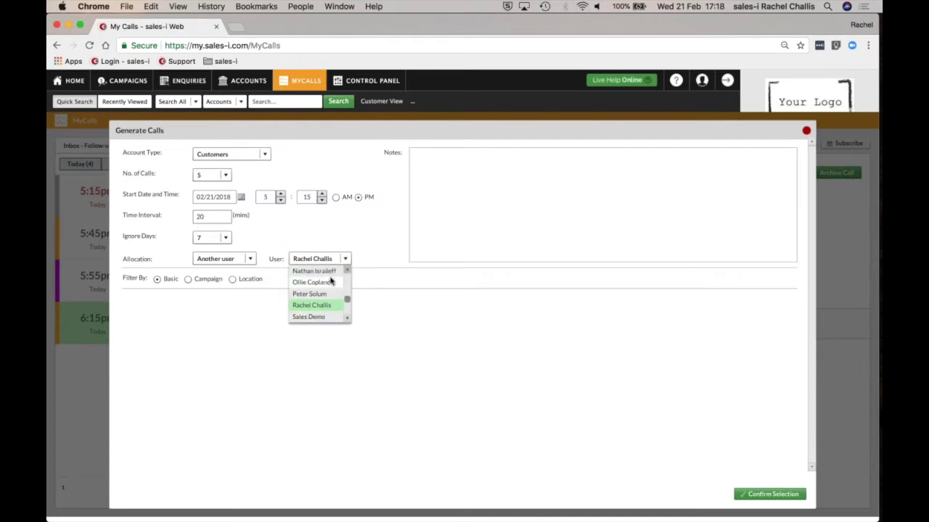
{"action": "left_click", "coordinate": [326, 283]}
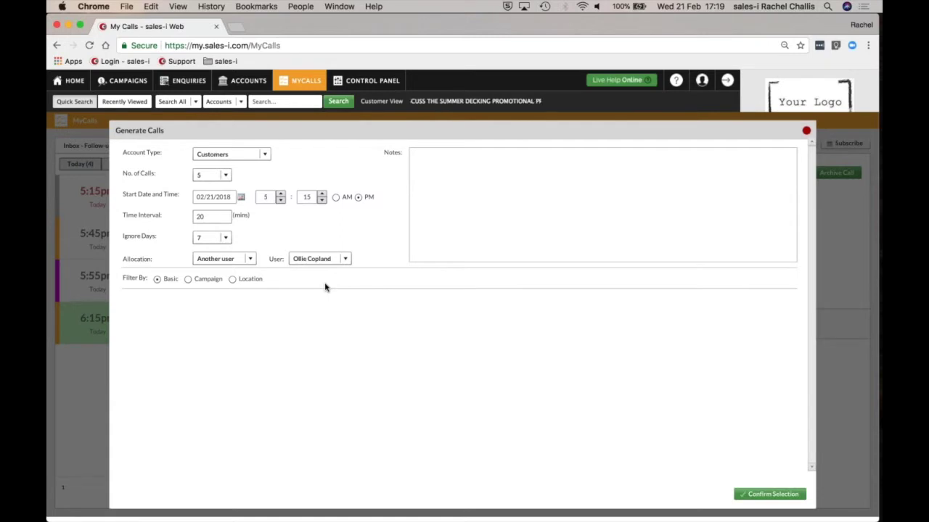
{"action": "left_click", "coordinate": [231, 260]}
{"action": "left_click", "coordinate": [224, 271]}
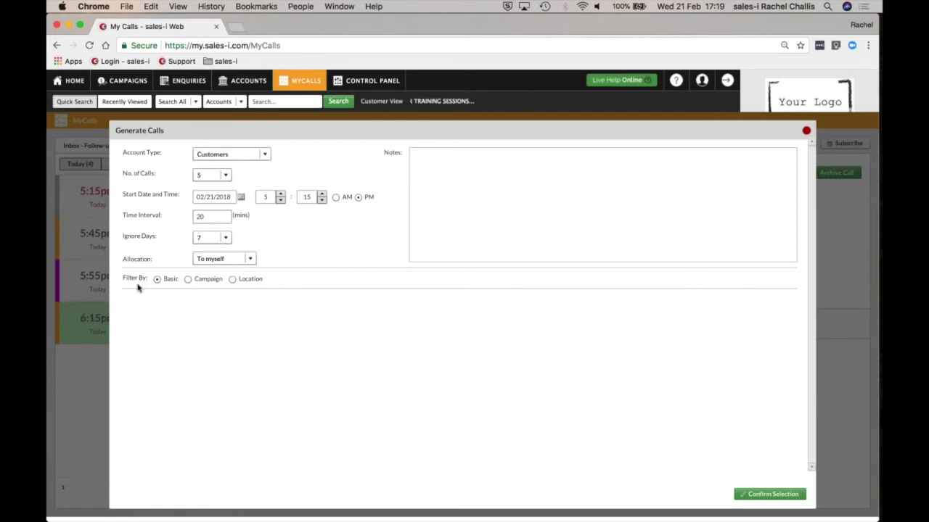
Filter the calls by location, using the City/Town location type and "Chicago" as the location.
{"action": "left_click", "coordinate": [188, 280]}
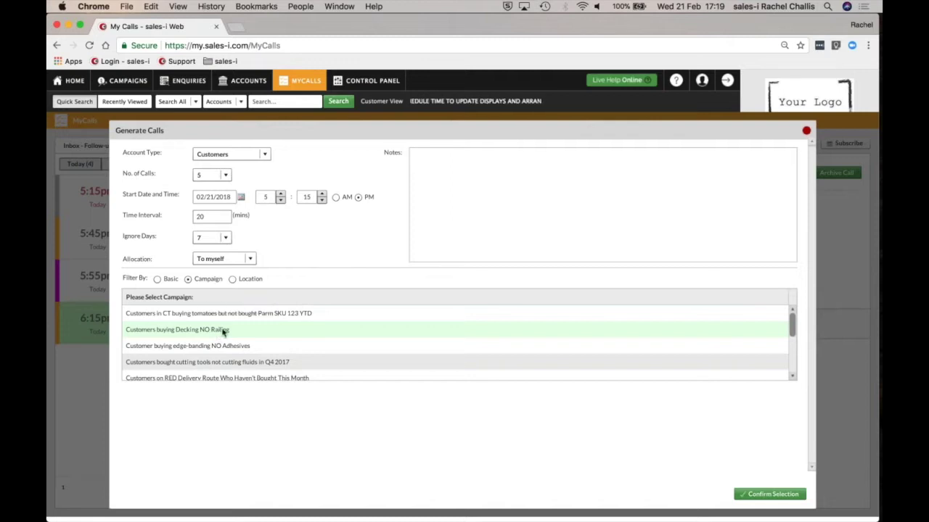
{"action": "left_click", "coordinate": [232, 279]}
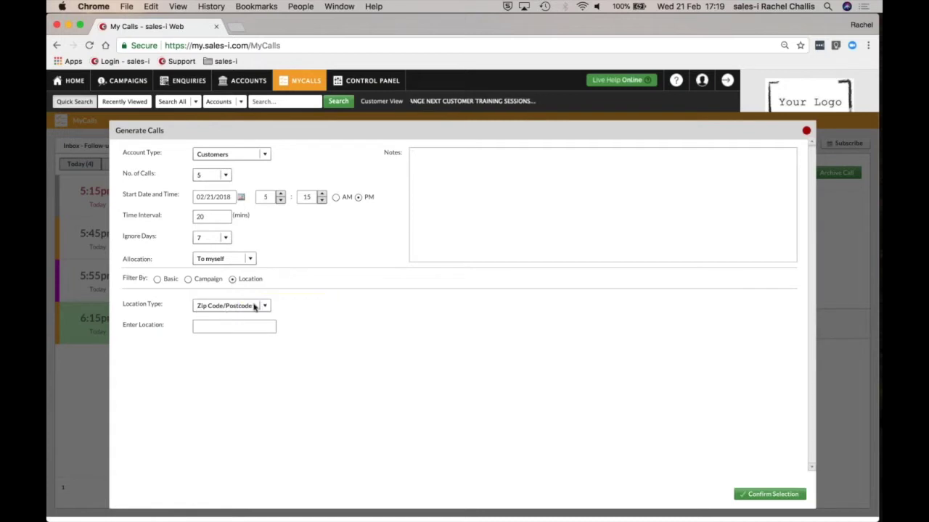
{"action": "left_click", "coordinate": [254, 308]}
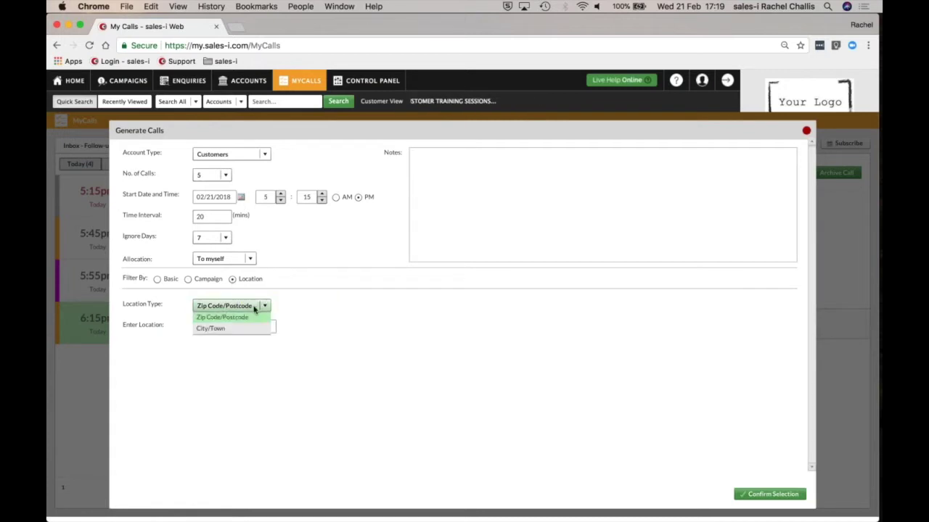
{"action": "left_click", "coordinate": [214, 330]}
{"action": "left_click", "coordinate": [214, 328]}
{"action": "type", "text": "C"}
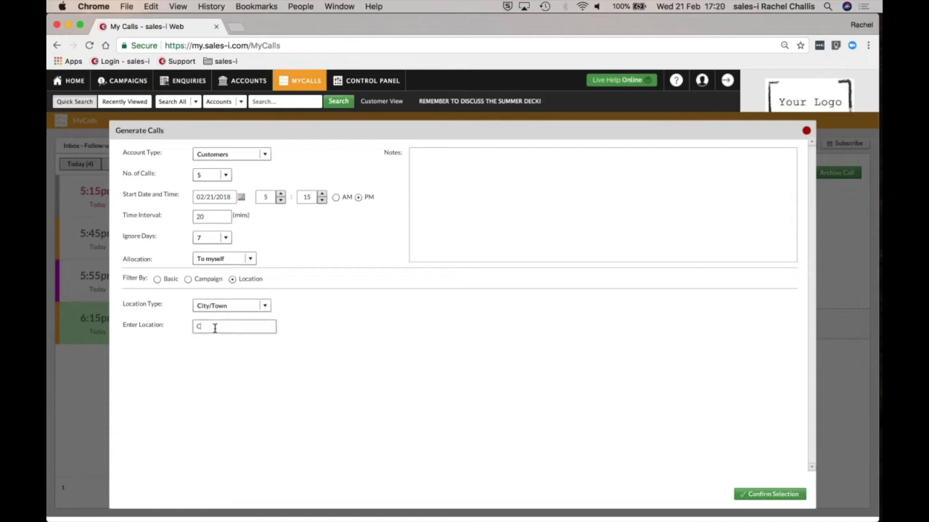
{"action": "type", "text": "hicago"}
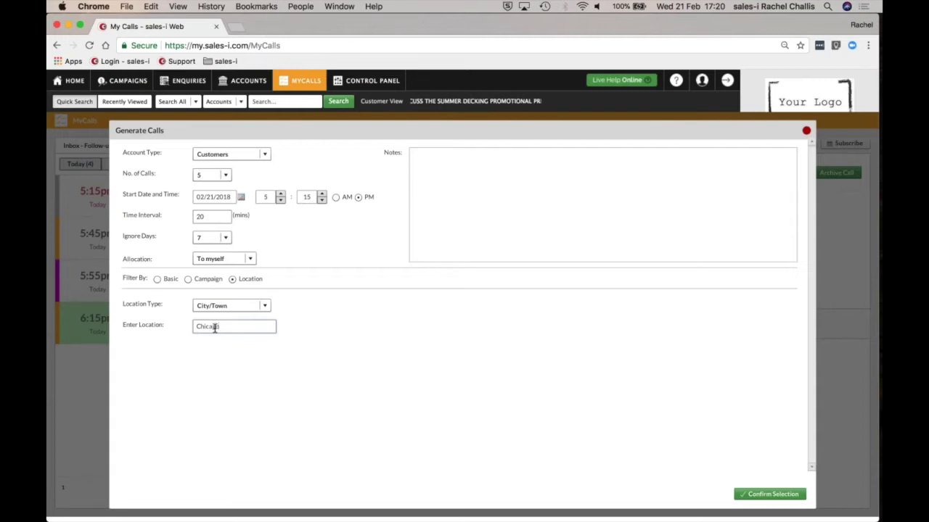
Confirm the selection, preview it for editing, and also include Phoenix Construction and the accounts in the seventh, tenth and twelfth rows.
{"action": "left_click", "coordinate": [762, 496]}
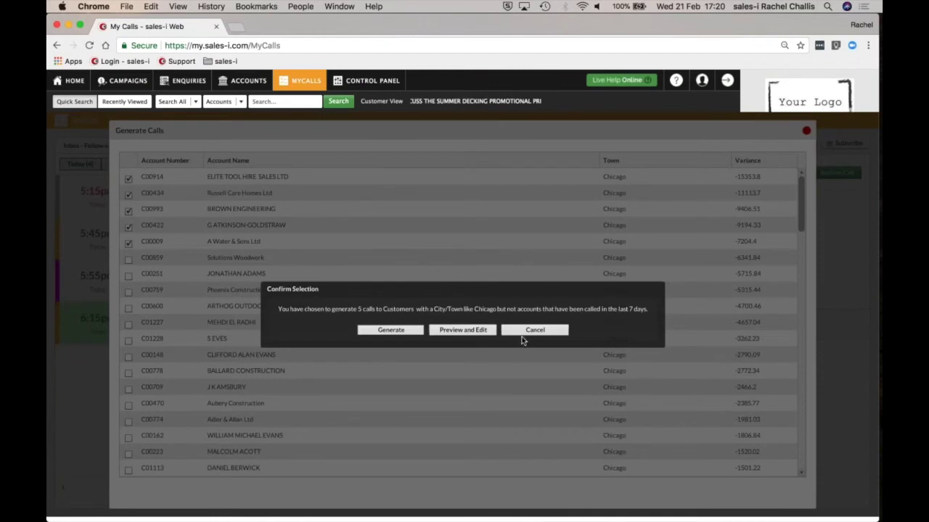
{"action": "left_click", "coordinate": [464, 332]}
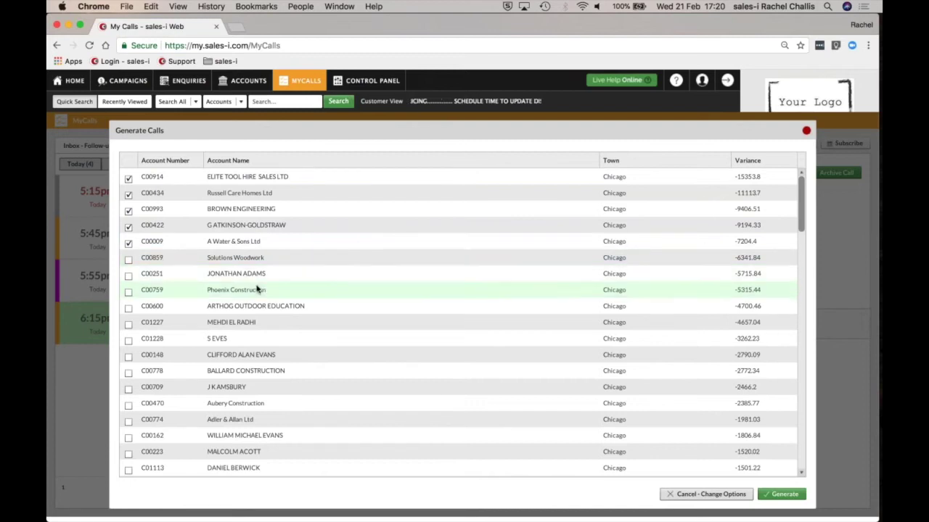
{"action": "left_click", "coordinate": [129, 276]}
{"action": "left_click", "coordinate": [128, 292]}
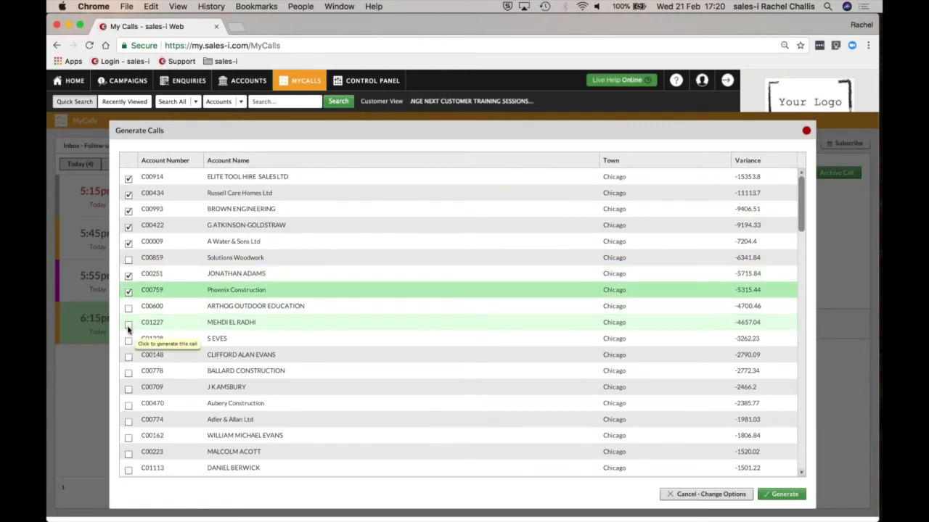
{"action": "left_click", "coordinate": [128, 326]}
{"action": "left_click", "coordinate": [128, 356]}
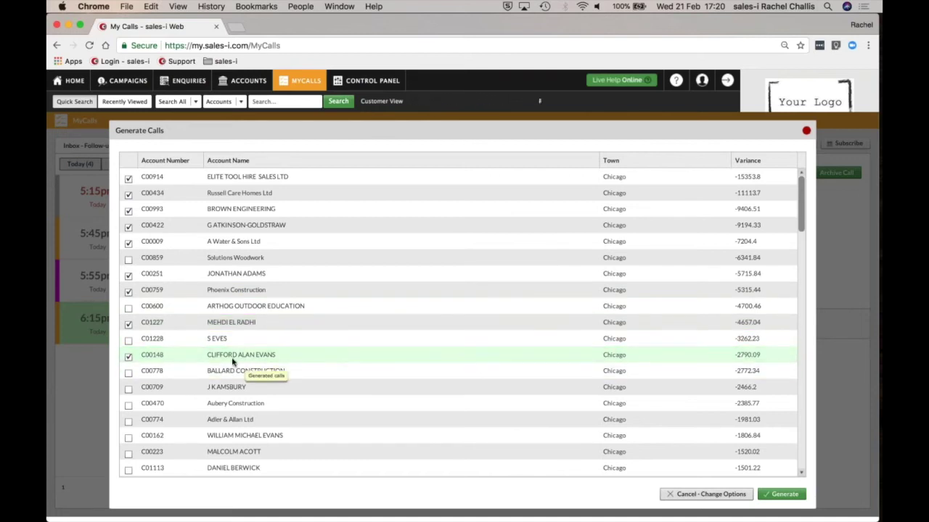
Exclude Russell Care Homes Ltd from the selection, generate the calls and look through them in today's follow-up list.
{"action": "left_click", "coordinate": [128, 277]}
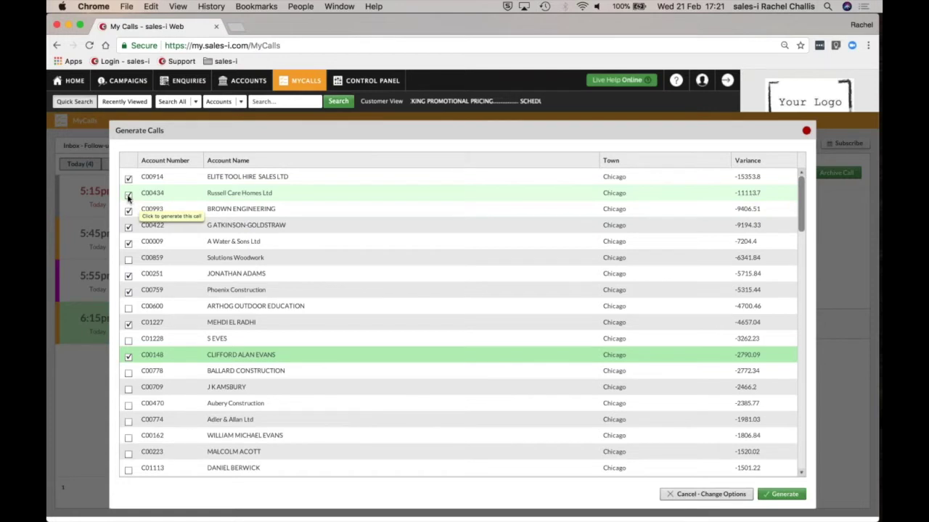
{"action": "left_click", "coordinate": [128, 196]}
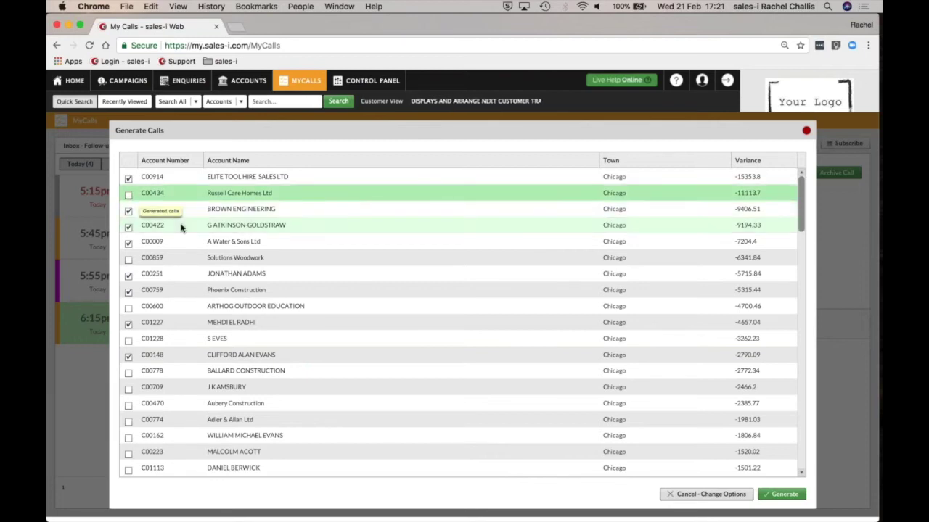
{"action": "left_click", "coordinate": [775, 499]}
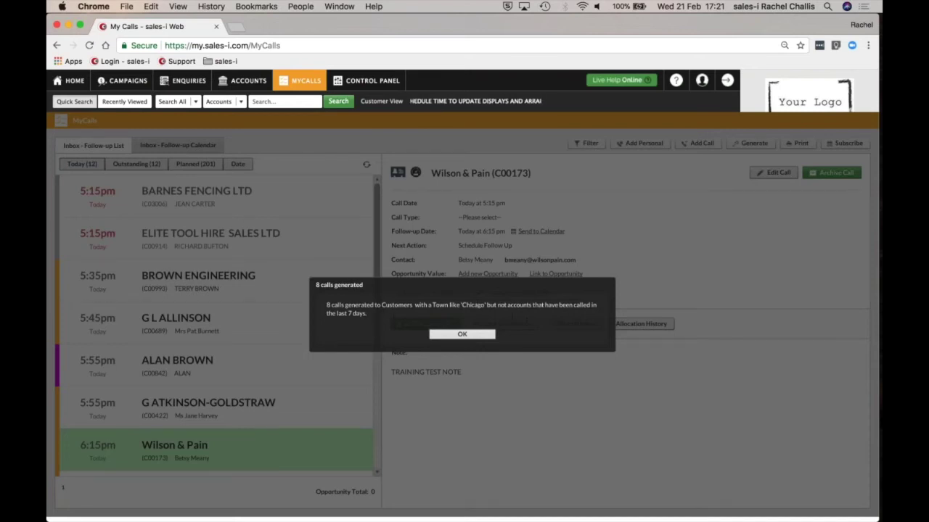
{"action": "left_click", "coordinate": [469, 337]}
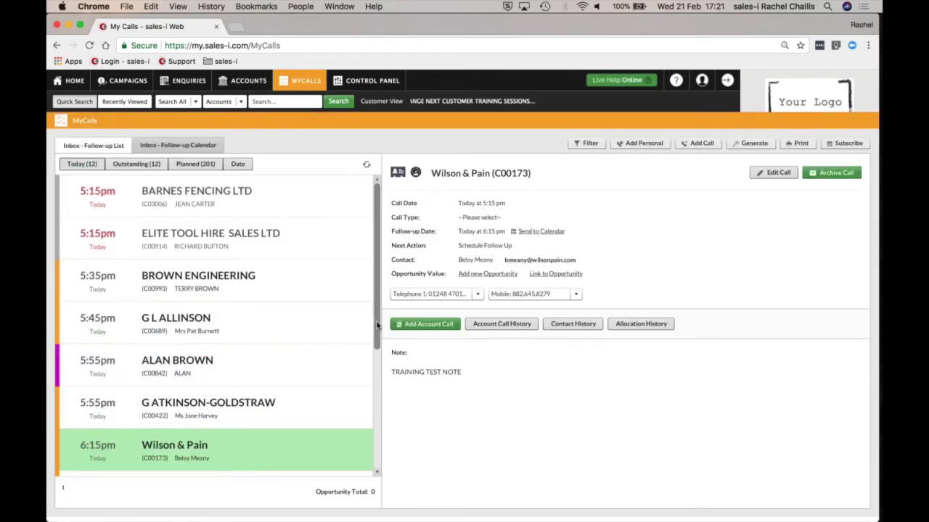
{"action": "left_click_drag", "start_coordinate": [377, 326], "coordinate": [375, 450]}
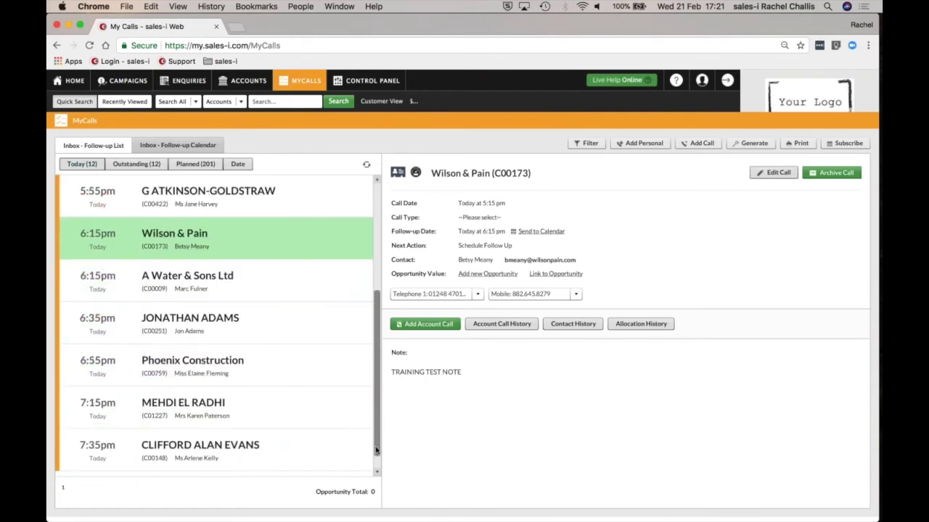
Review the details of the Wilson & Pain call and the generated 6:35pm Chicago call in today's follow-up list.
{"action": "left_click", "coordinate": [293, 245]}
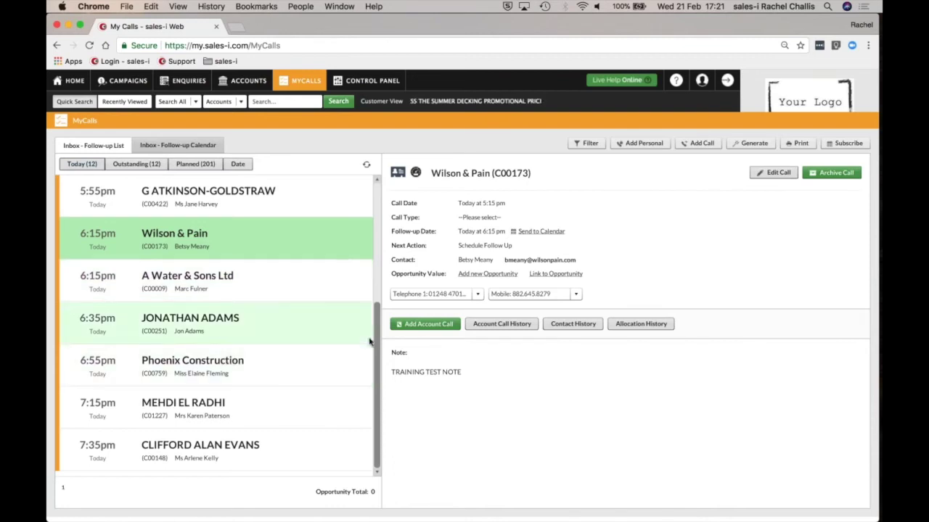
{"action": "left_click", "coordinate": [320, 331]}
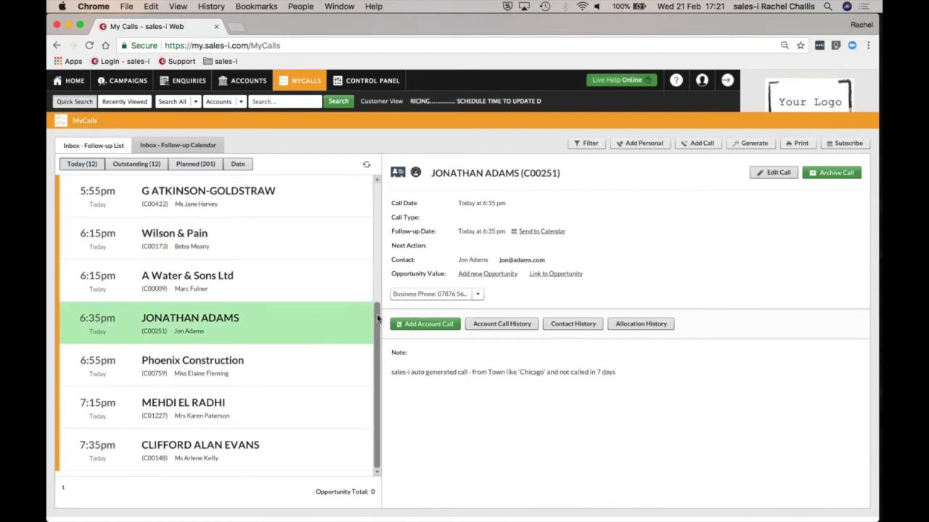
{"action": "left_click_drag", "start_coordinate": [376, 318], "coordinate": [376, 198]}
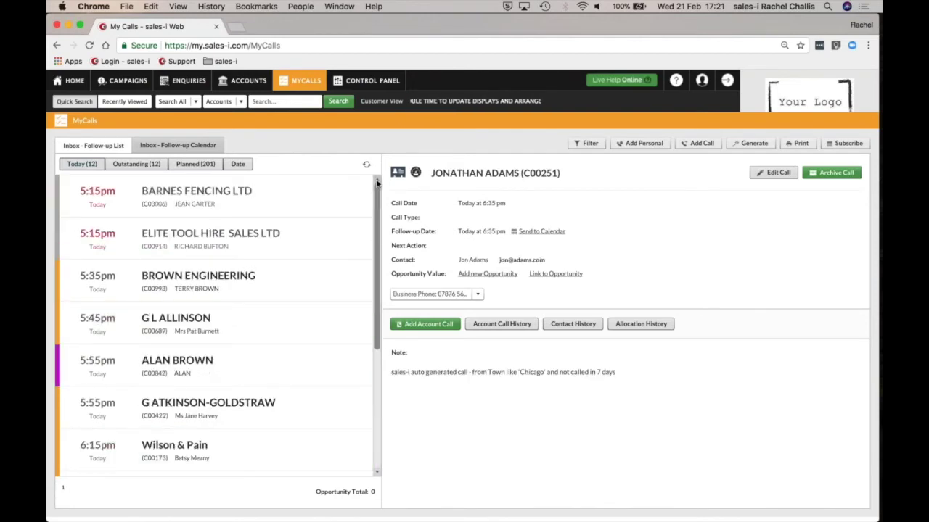
Log an account call for the 5:55pm decking-campaign follow-up with a follow-up on 02/28/2018 at 11:20 AM and note "ghjghjk", and archive the original call.
{"action": "left_click", "coordinate": [275, 376]}
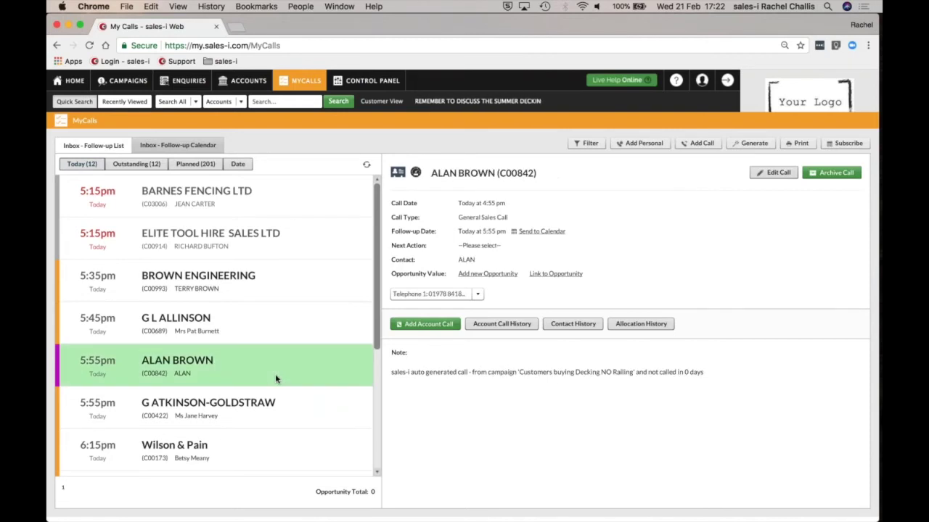
{"action": "left_click", "coordinate": [417, 328]}
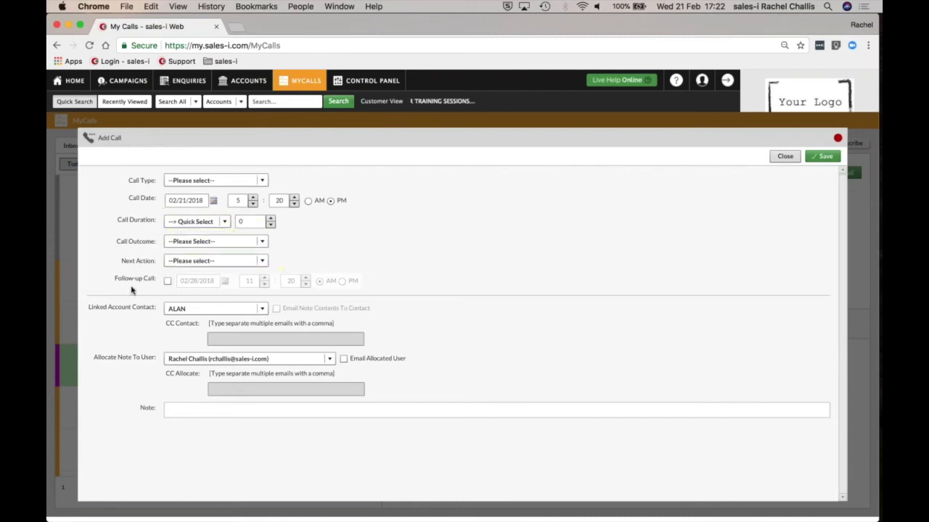
{"action": "left_click", "coordinate": [168, 282]}
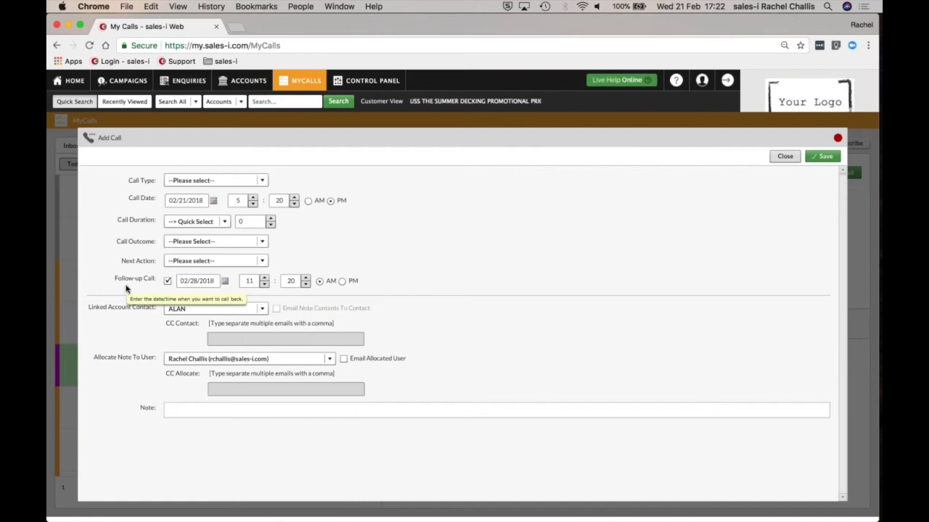
{"action": "left_click", "coordinate": [177, 410]}
{"action": "type", "text": "ghjghjk"}
{"action": "left_click", "coordinate": [819, 159]}
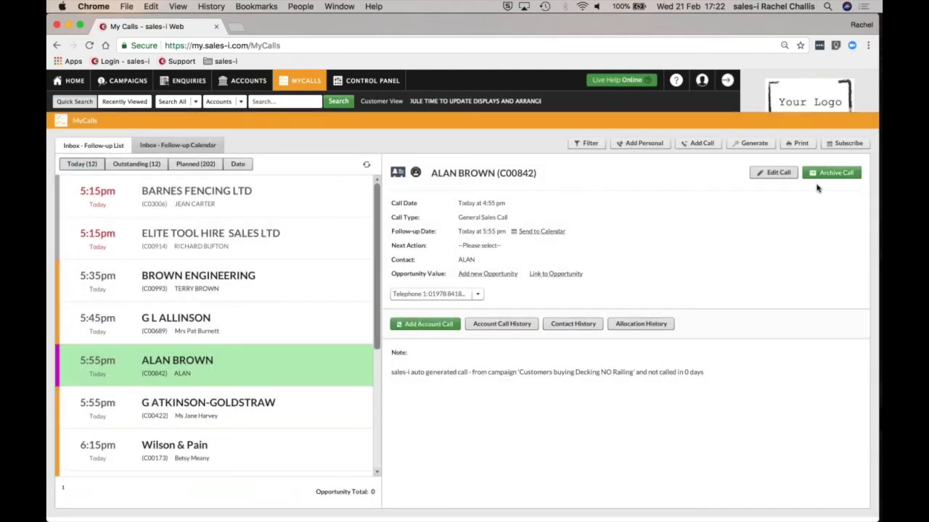
{"action": "left_click", "coordinate": [834, 177]}
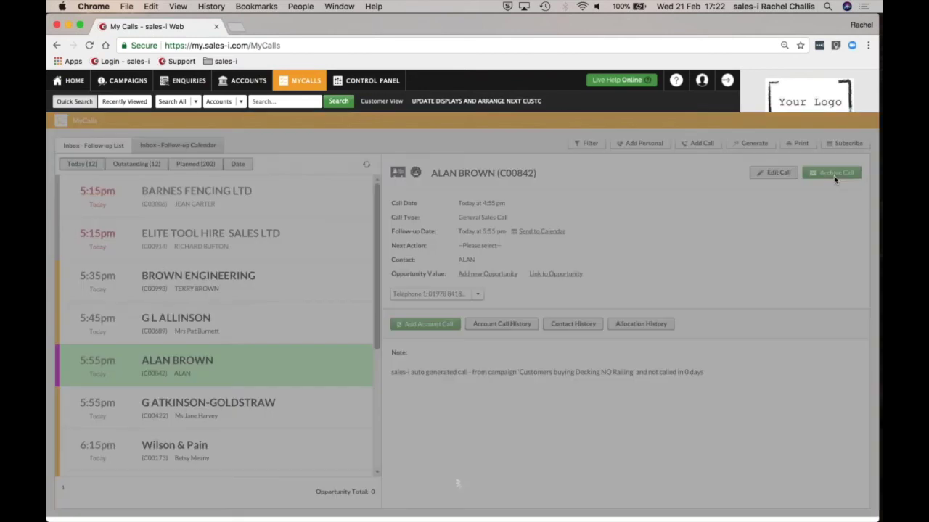